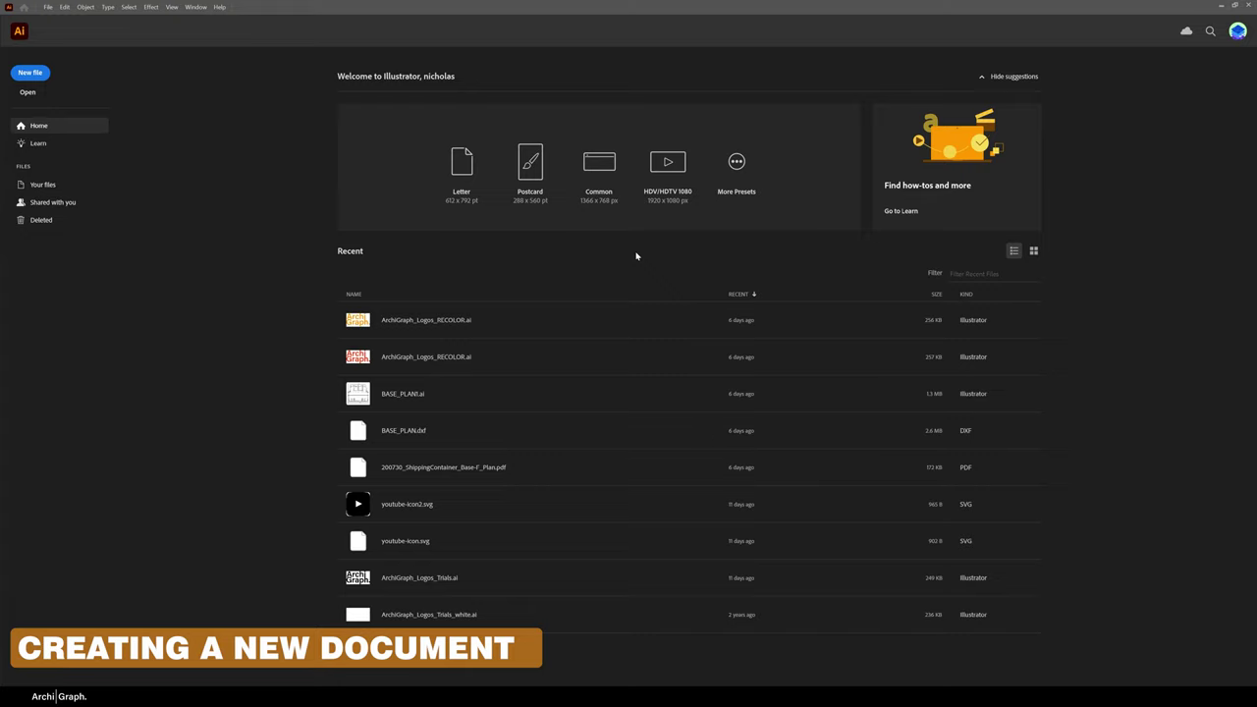
Step: Create a new A4 (210 × 297 mm) print document in CMYK with millimetre units
click(47, 7)
click(49, 17)
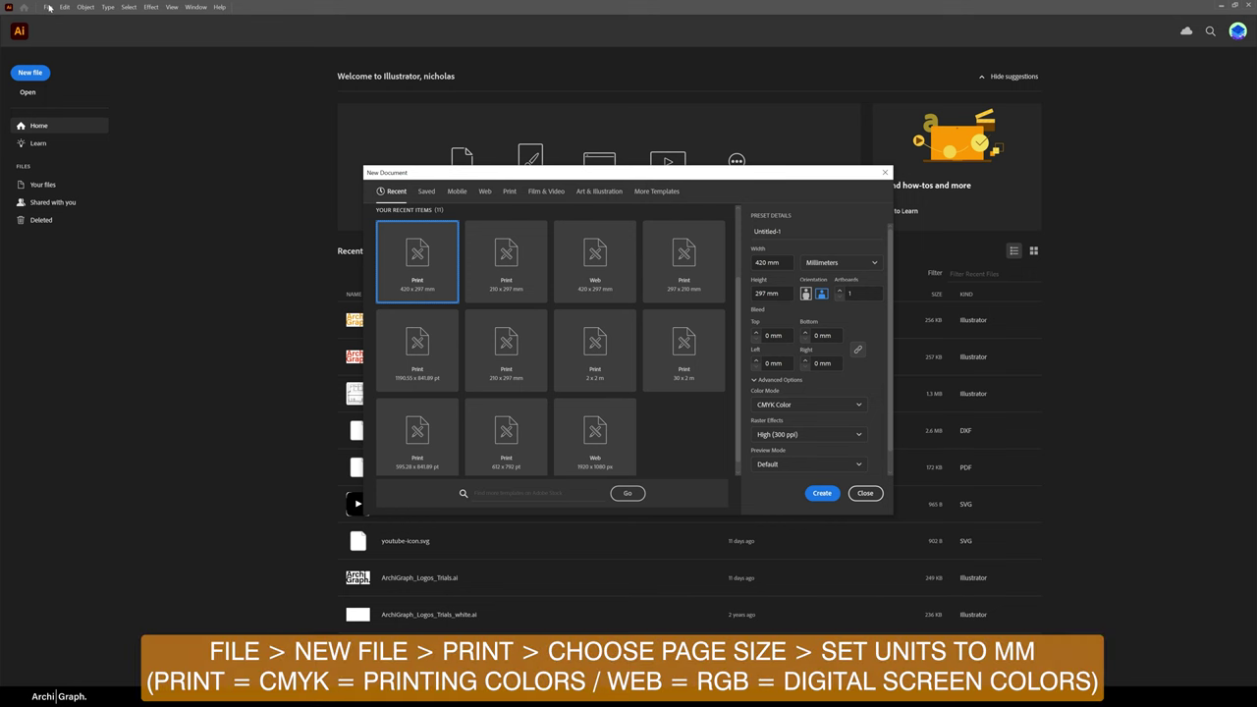
click(510, 191)
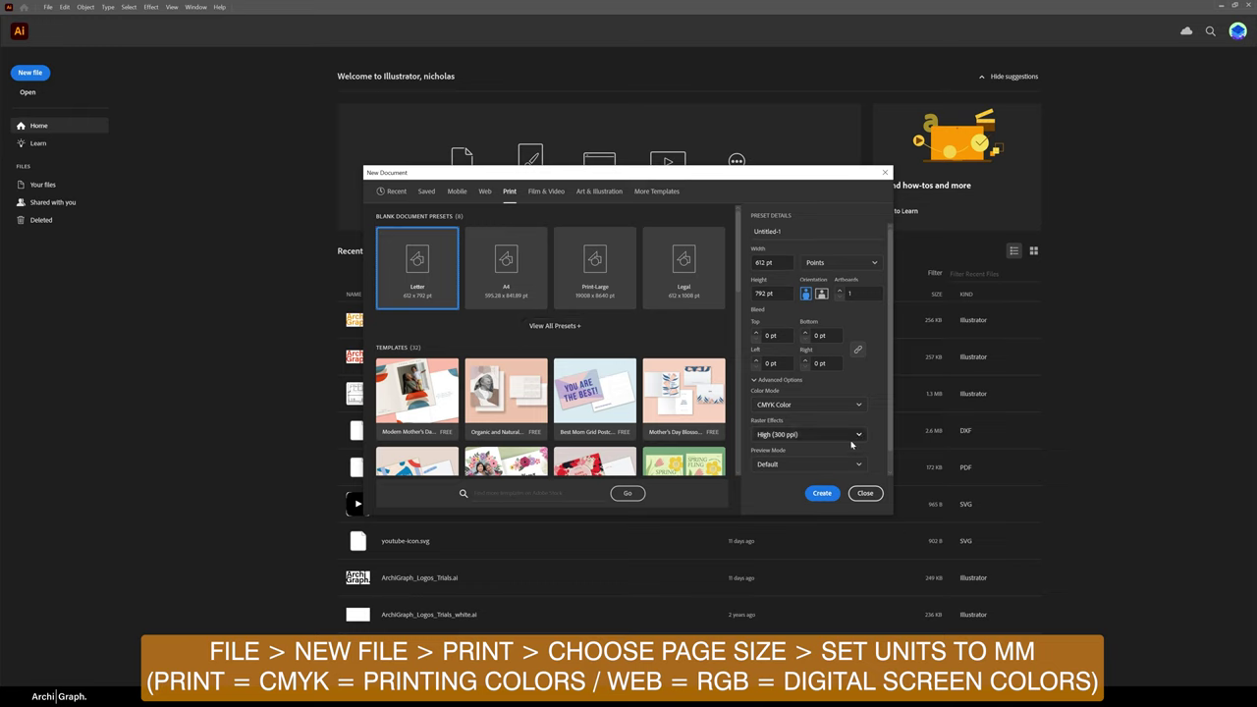
click(834, 405)
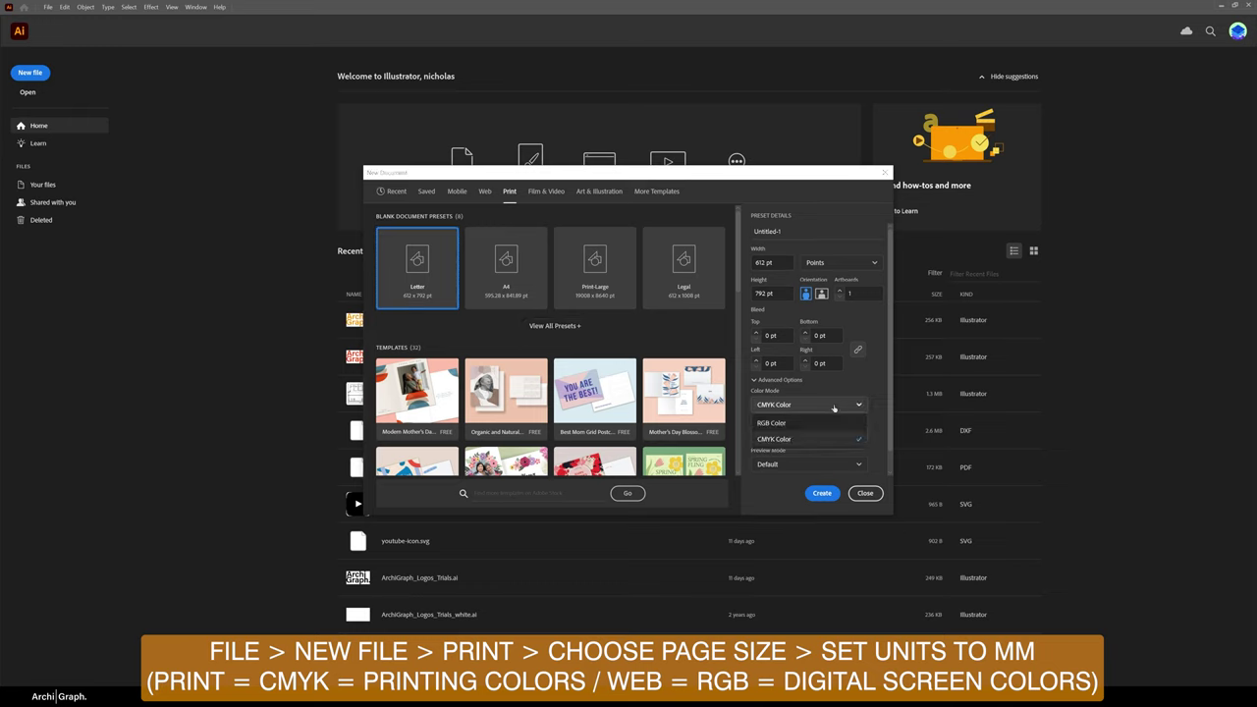
click(824, 405)
click(821, 295)
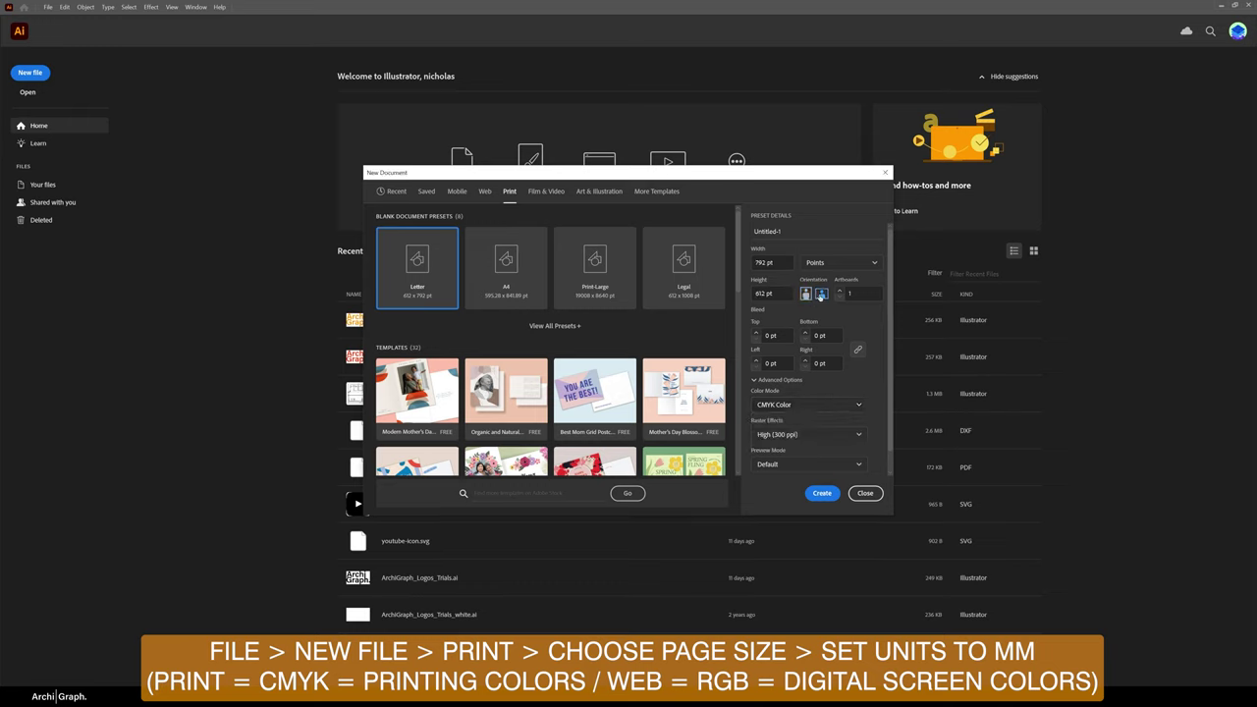
click(513, 298)
click(835, 263)
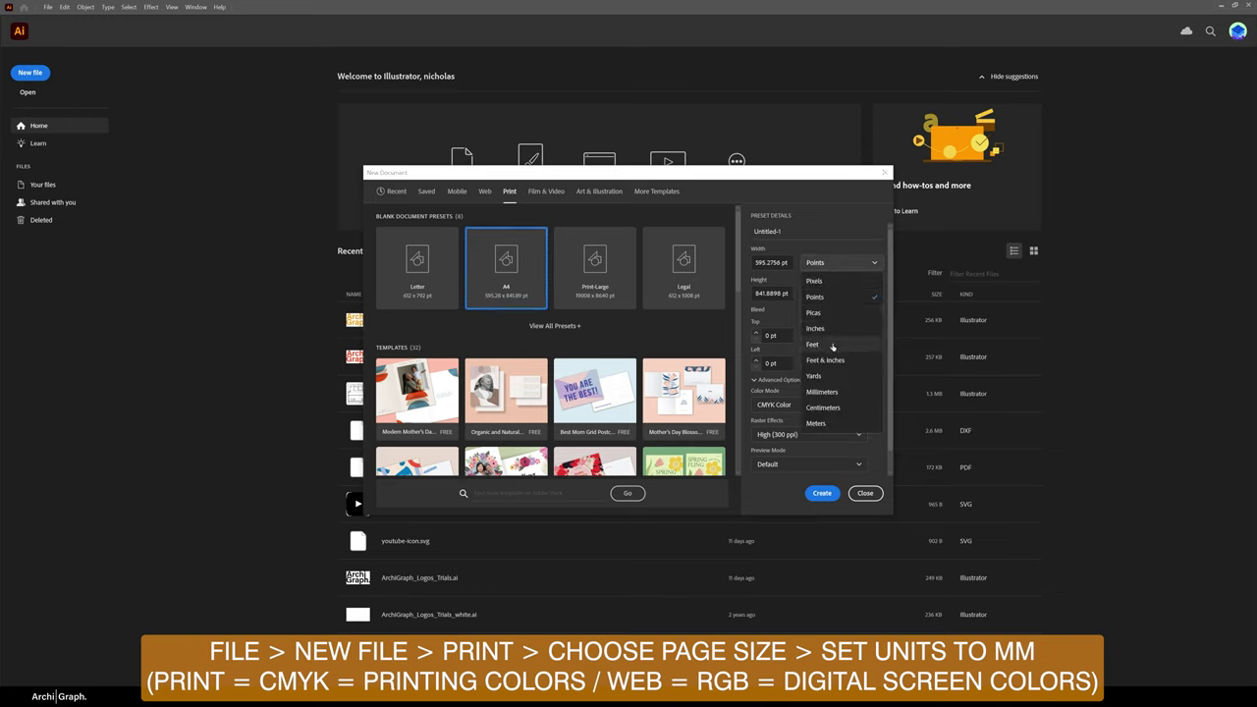
click(832, 393)
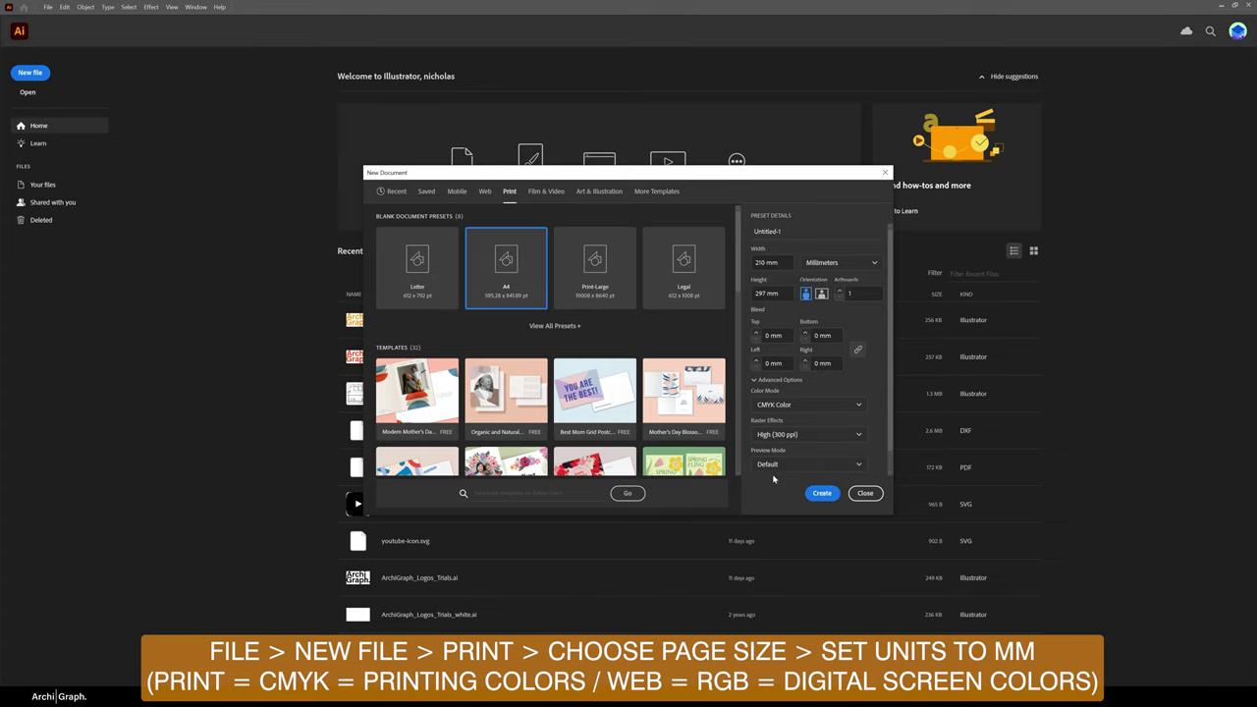
click(821, 493)
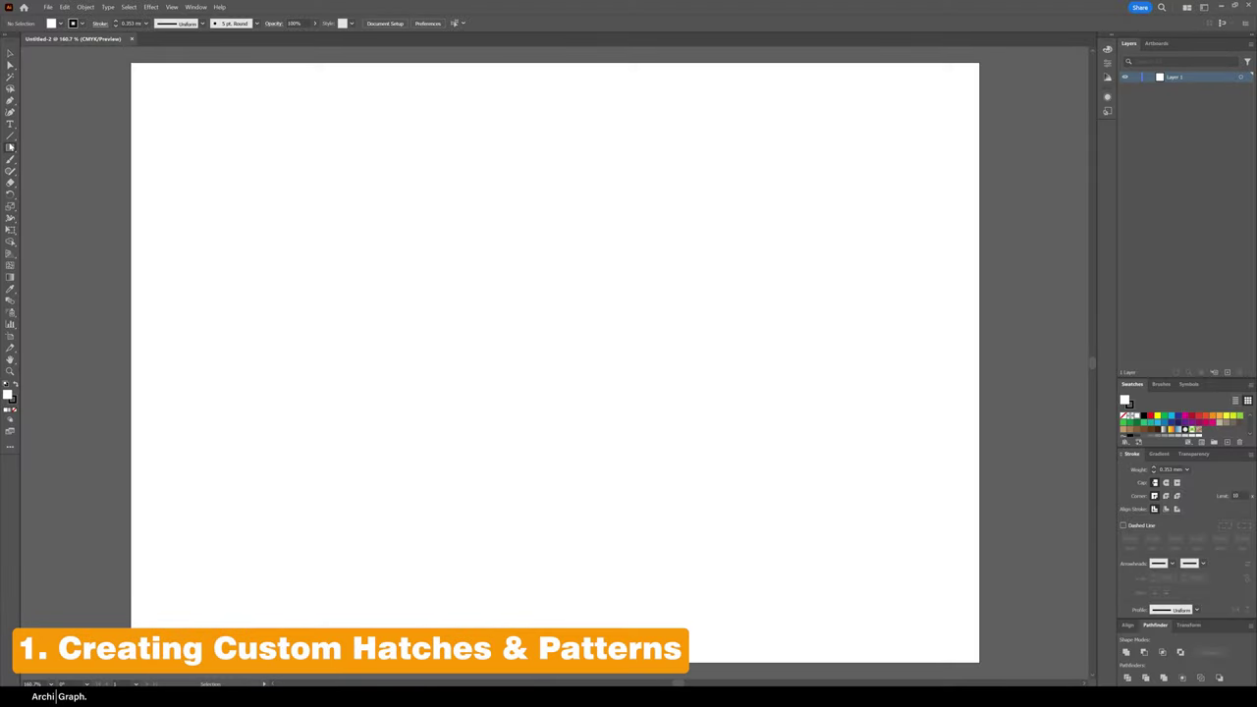
Step: Draw several short Pencil tick strokes beside the hatched rectangle and marquee-select them all
click(9, 159)
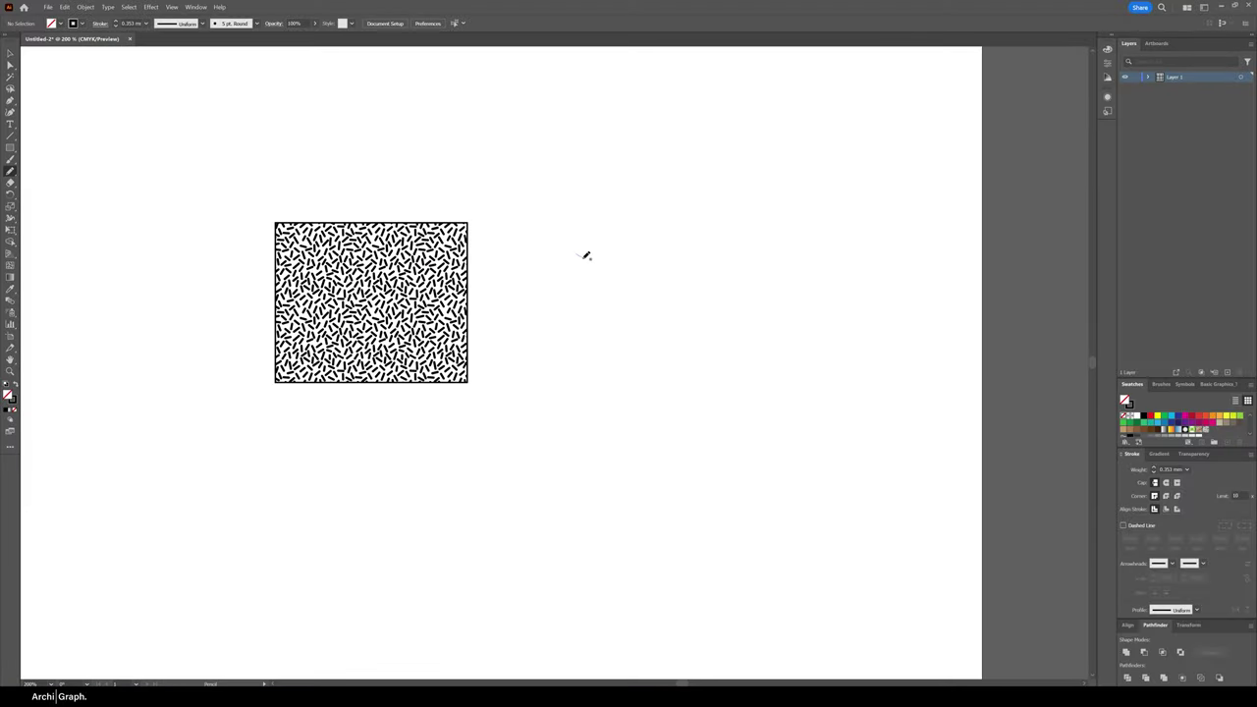
mouse_move(576, 251)
mouse_down()
mouse_move(586, 288)
mouse_move(634, 258)
mouse_move(611, 273)
mouse_up()
drag(603, 316, 635, 299)
drag(558, 307, 561, 288)
mouse_move(647, 313)
mouse_down()
mouse_move(656, 304)
mouse_move(645, 339)
mouse_up()
drag(582, 345, 585, 350)
drag(658, 275, 660, 280)
key(v)
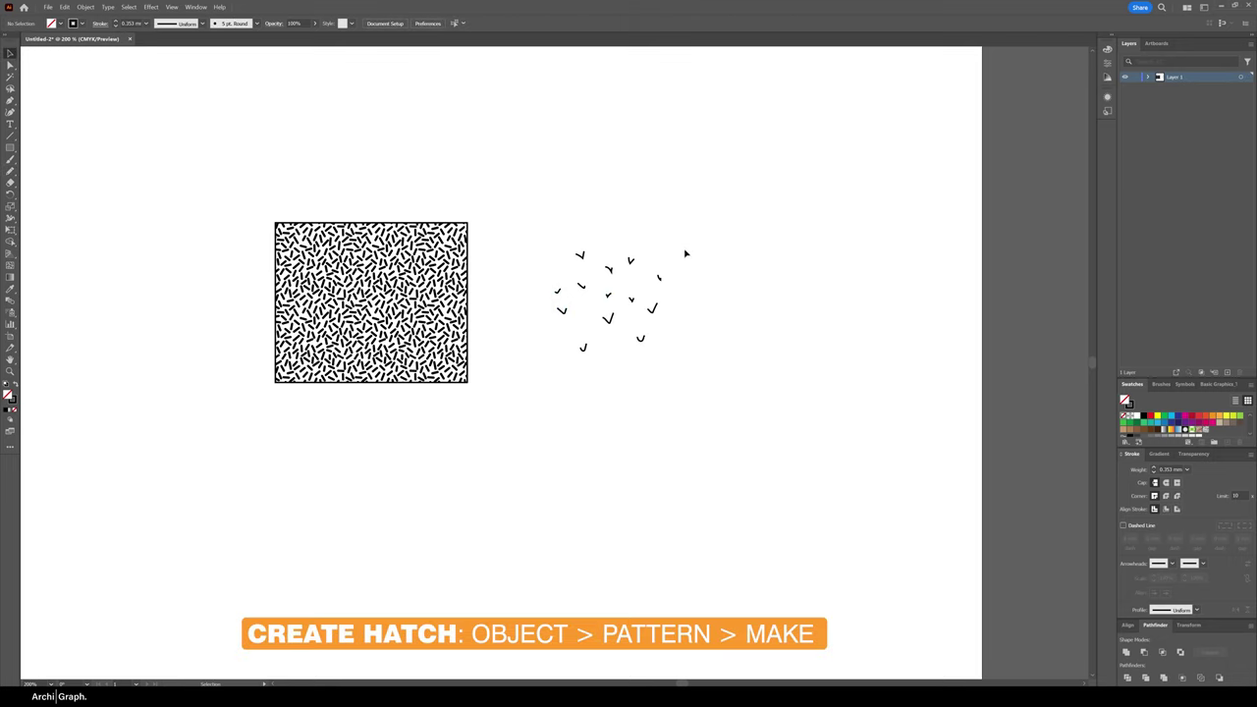
drag(705, 211, 550, 398)
Step: Turn the selected ticks into a new pattern via Object > Pattern > Make and select the tile's strokes
click(86, 7)
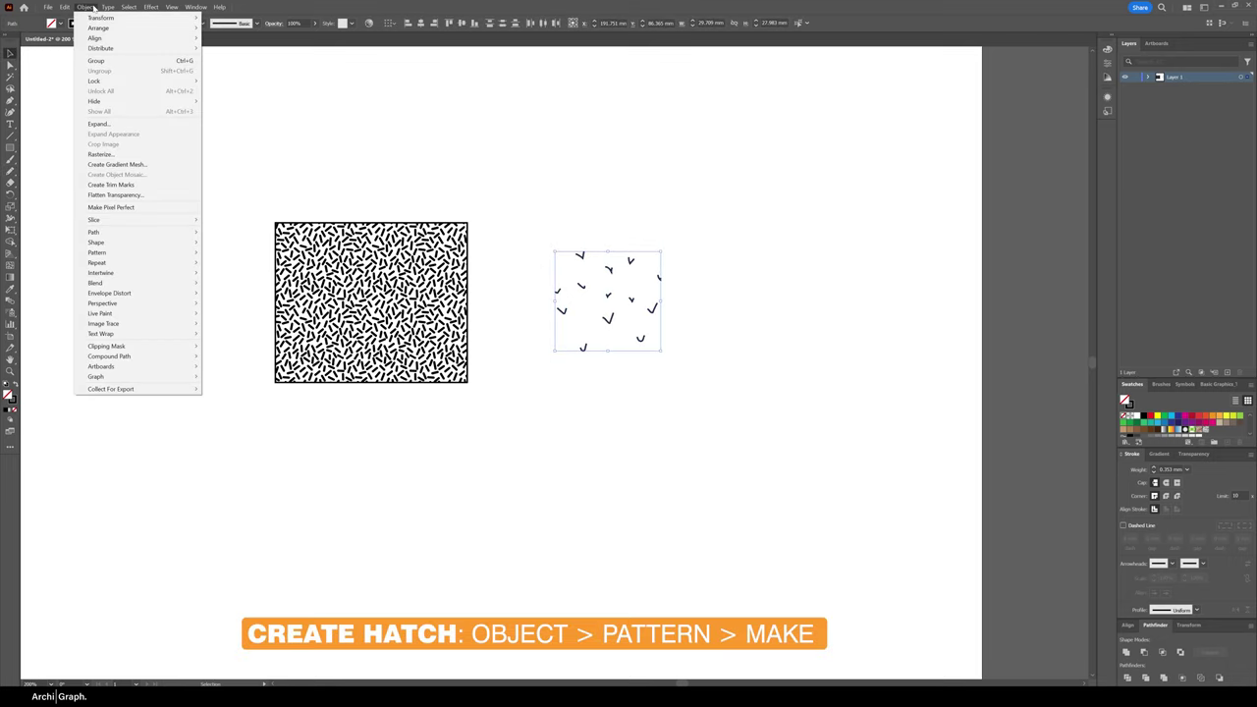
mouse_move(108, 7)
mouse_move(148, 249)
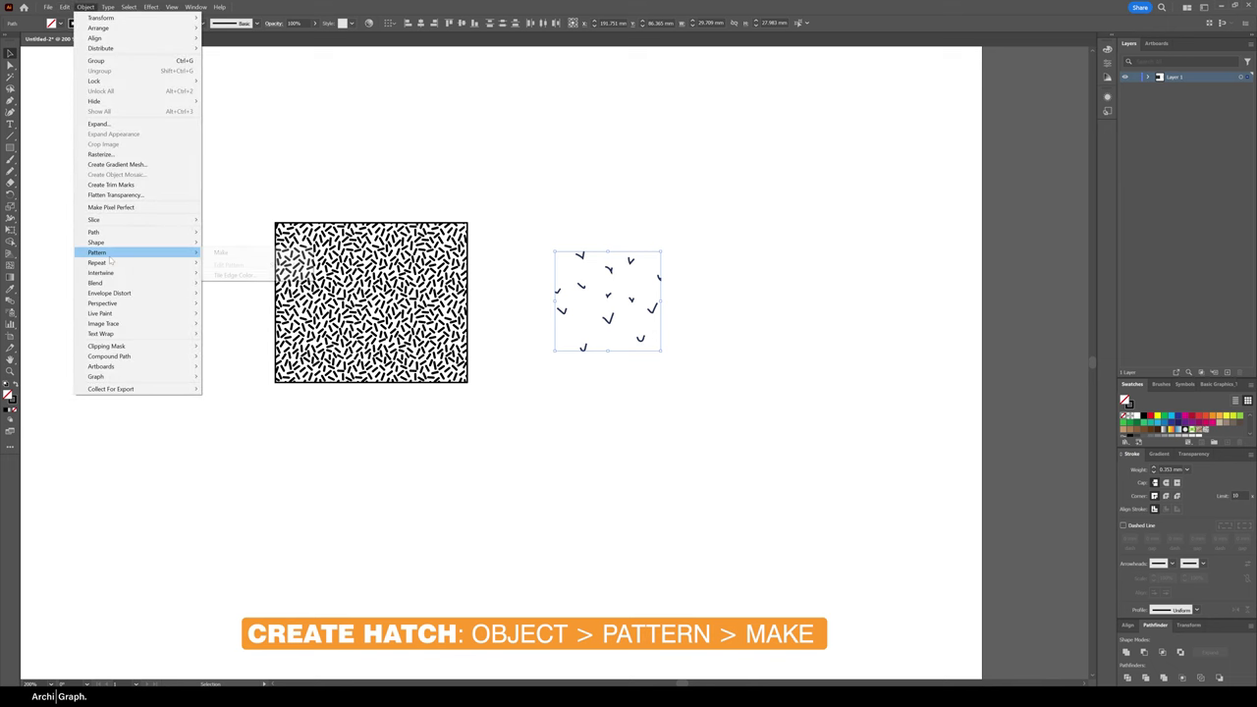
click(221, 252)
key(ctrl+equal)
key(ctrl+a)
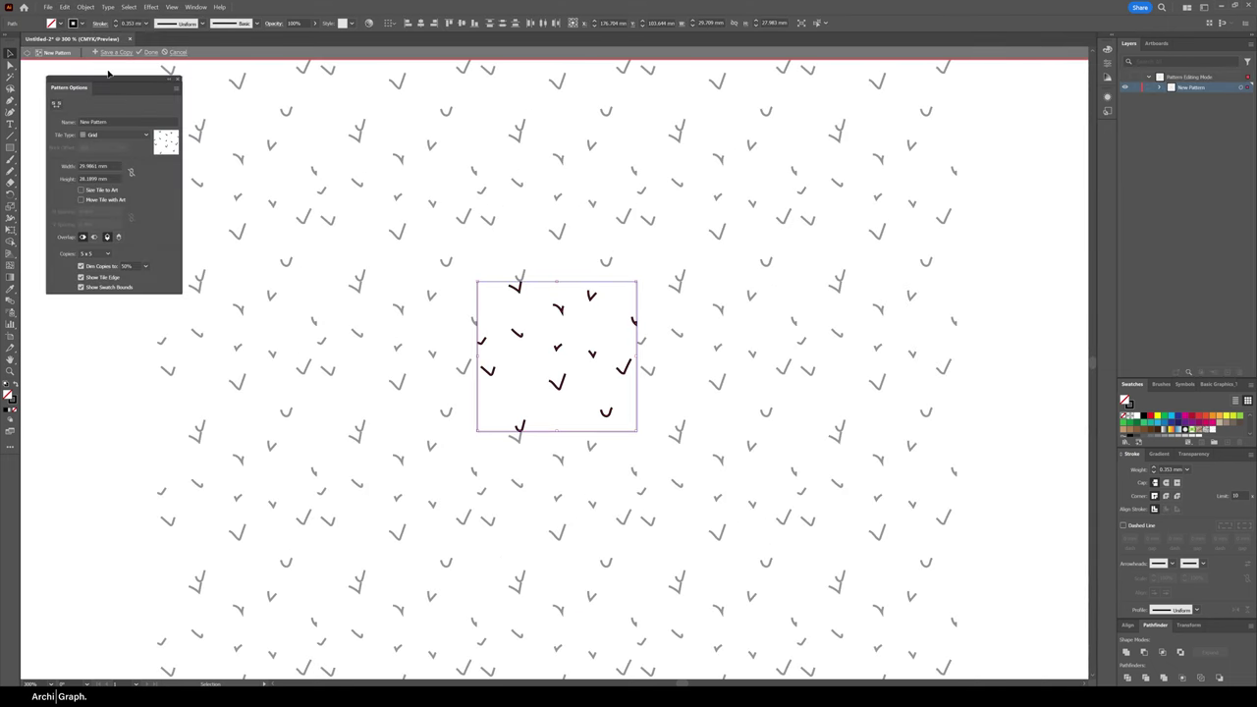
Step: Give the tick strokes weight 0.5, green colour, round caps and round joins
click(129, 25)
text(0.5)
key(Return)
click(78, 22)
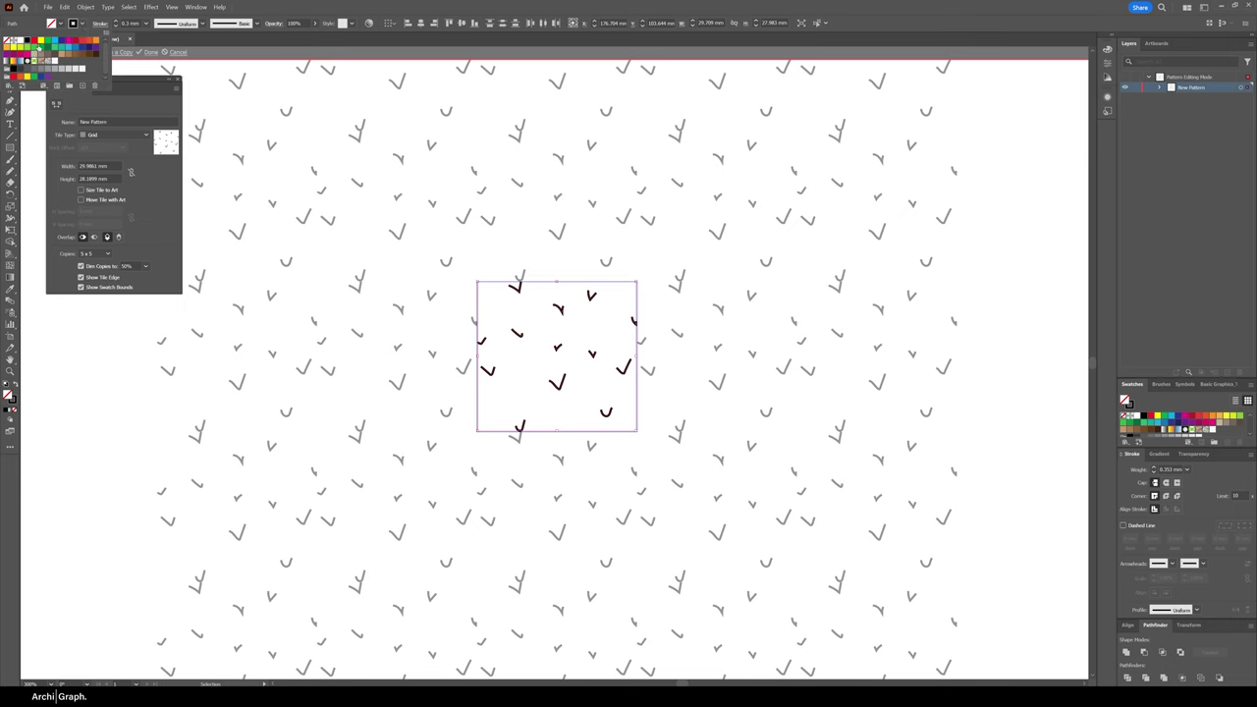
click(38, 48)
click(101, 22)
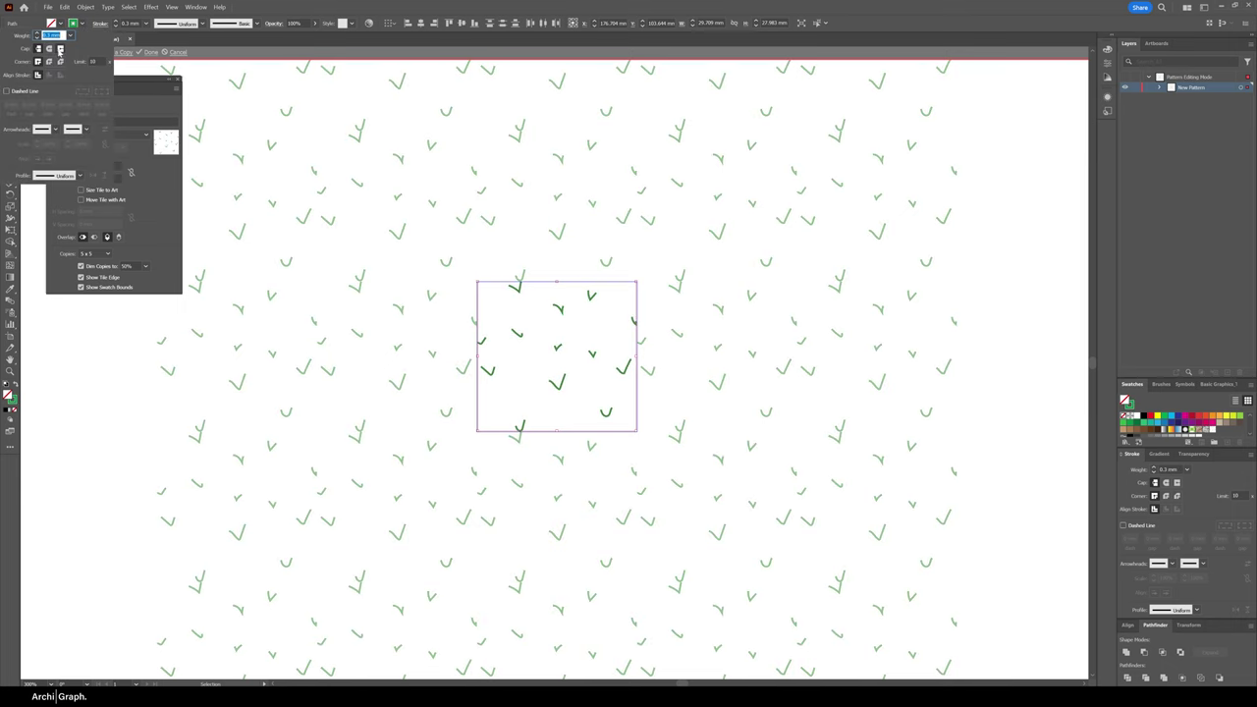
click(49, 48)
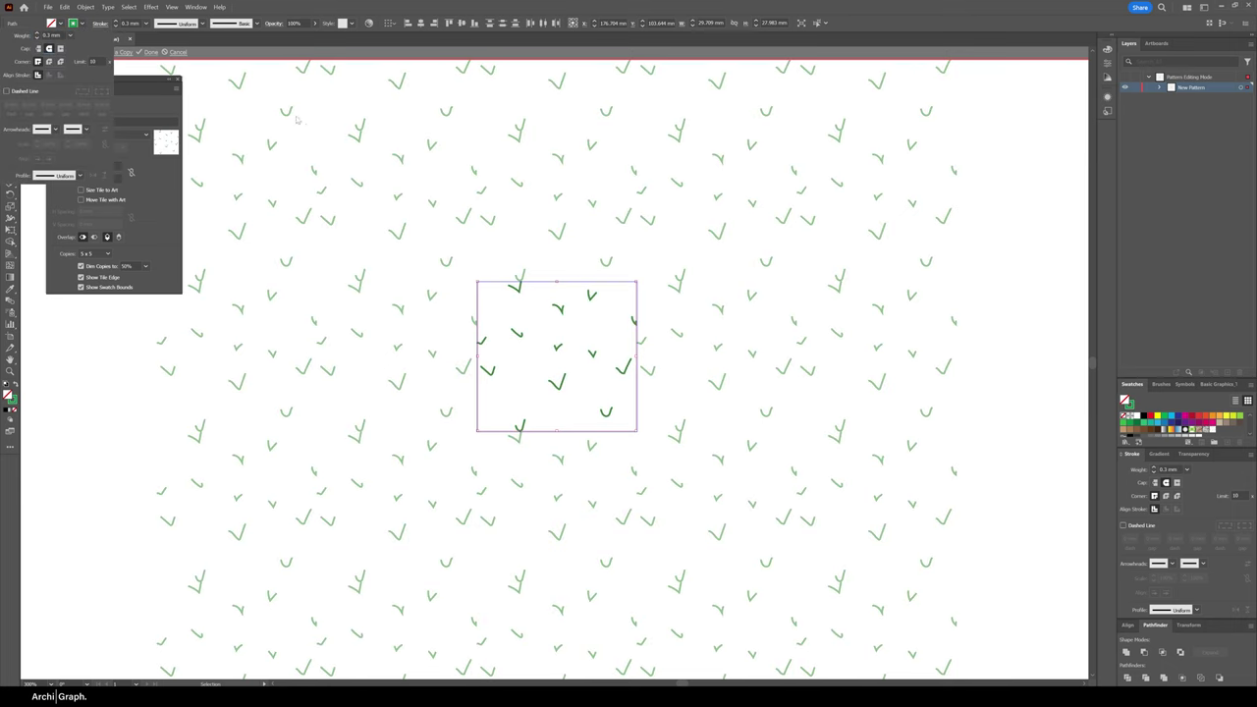
click(49, 62)
click(585, 334)
Step: Rearrange the ticks inside the pattern tile and draw one extra tick
mouse_move(513, 297)
mouse_down()
mouse_move(510, 315)
mouse_move(510, 303)
mouse_up()
click(595, 305)
mouse_move(595, 306)
mouse_down()
mouse_move(599, 294)
mouse_move(601, 308)
mouse_up()
mouse_move(514, 291)
mouse_down()
mouse_move(505, 303)
mouse_move(567, 360)
mouse_move(532, 334)
mouse_move(533, 358)
mouse_up()
click(515, 339)
click(539, 398)
click(11, 173)
drag(513, 398, 520, 401)
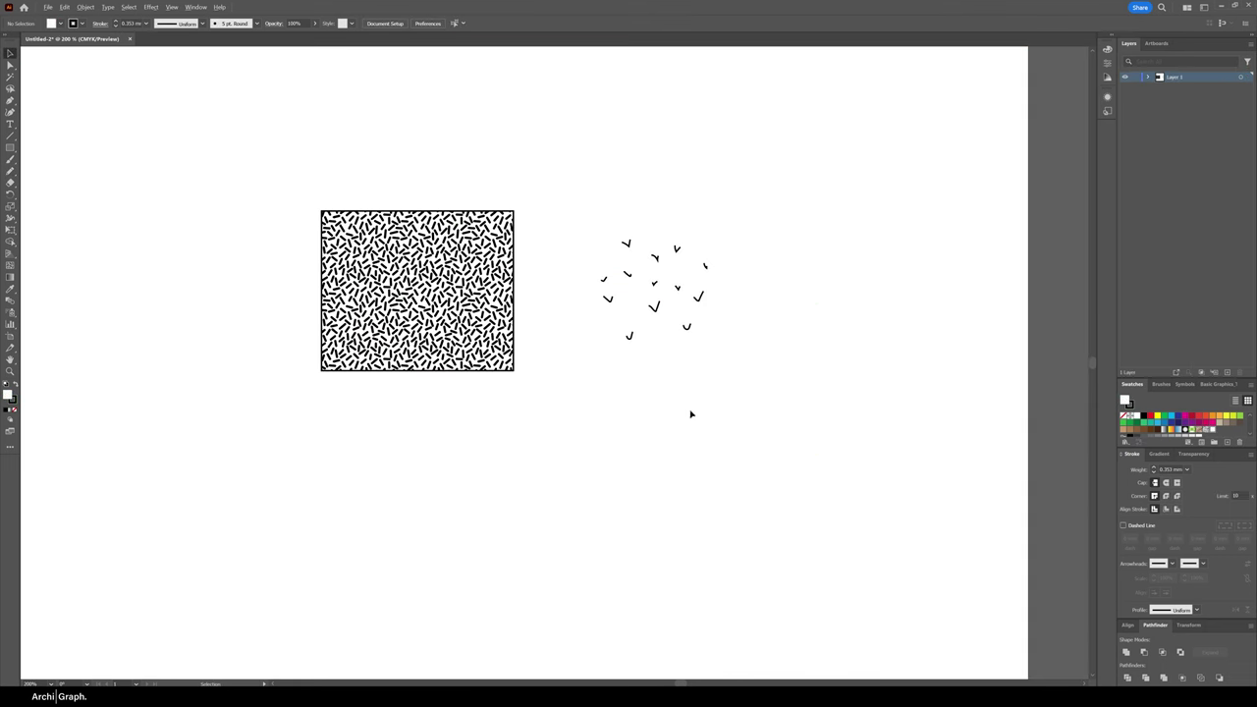
Step: Draw a rectangle filled with the green tick pattern, nudge it up-right, and zoom in
key(m)
drag(786, 356, 637, 535)
key(v)
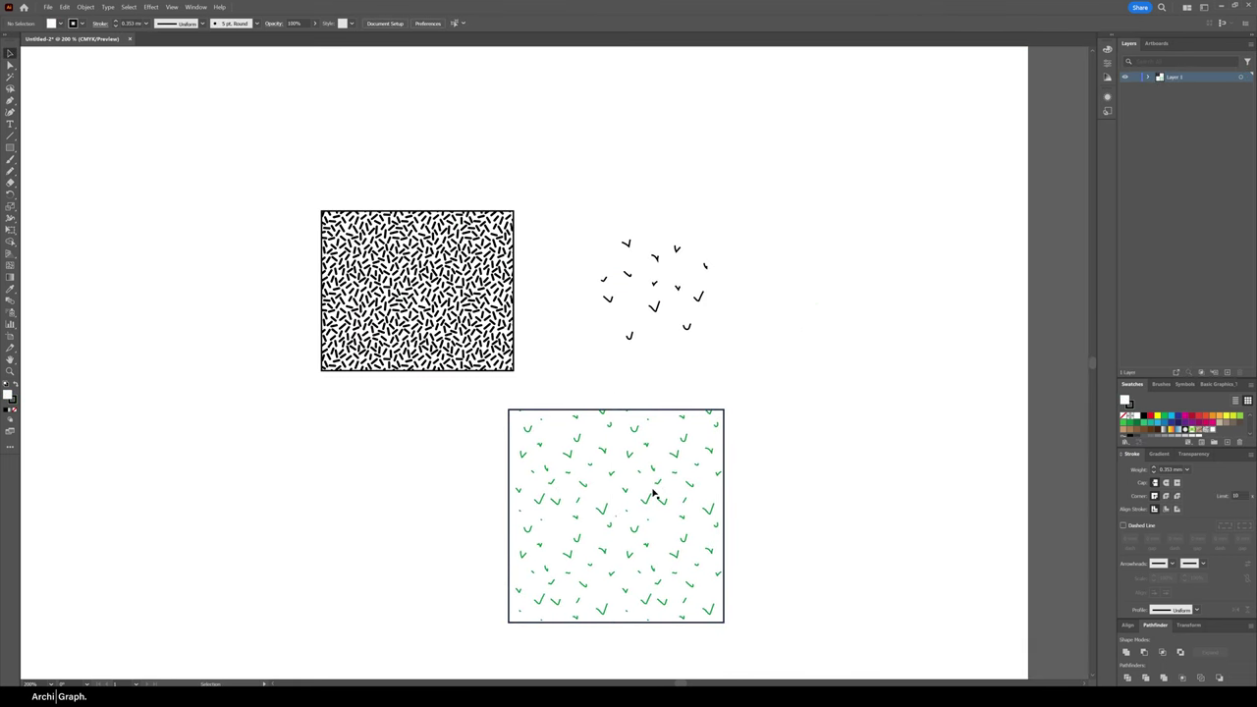
right_click(678, 461)
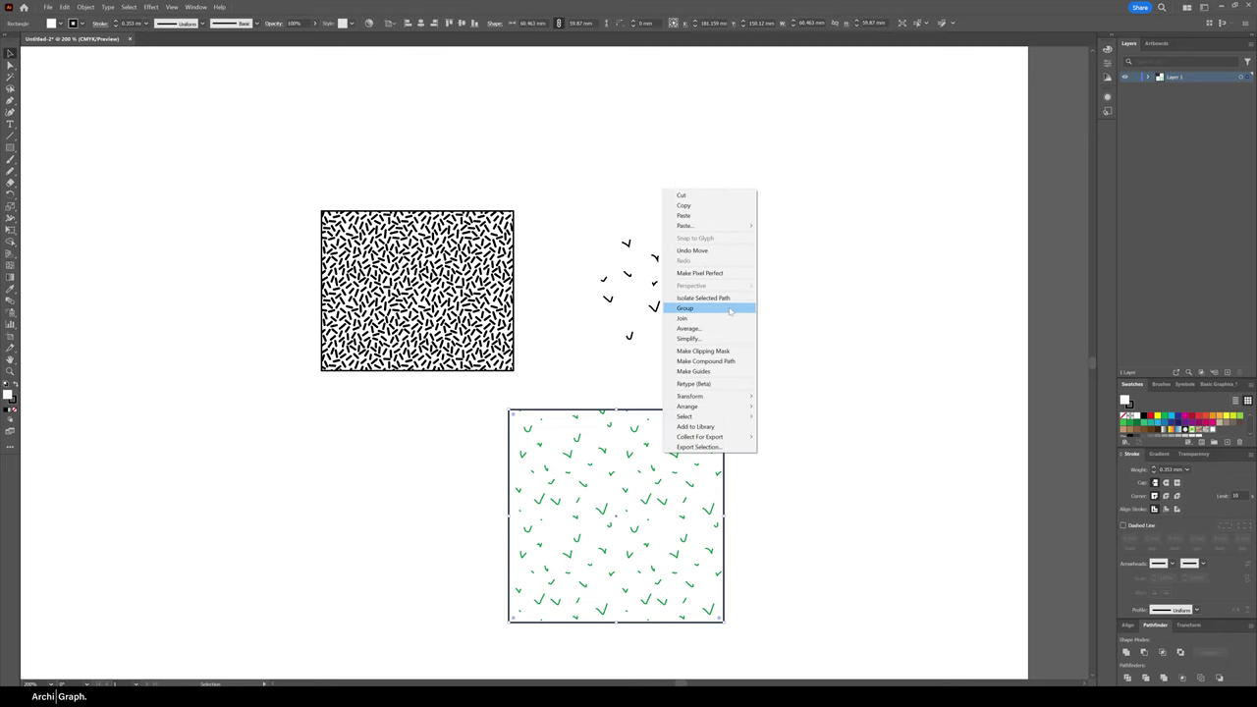
click(851, 256)
drag(670, 465, 682, 449)
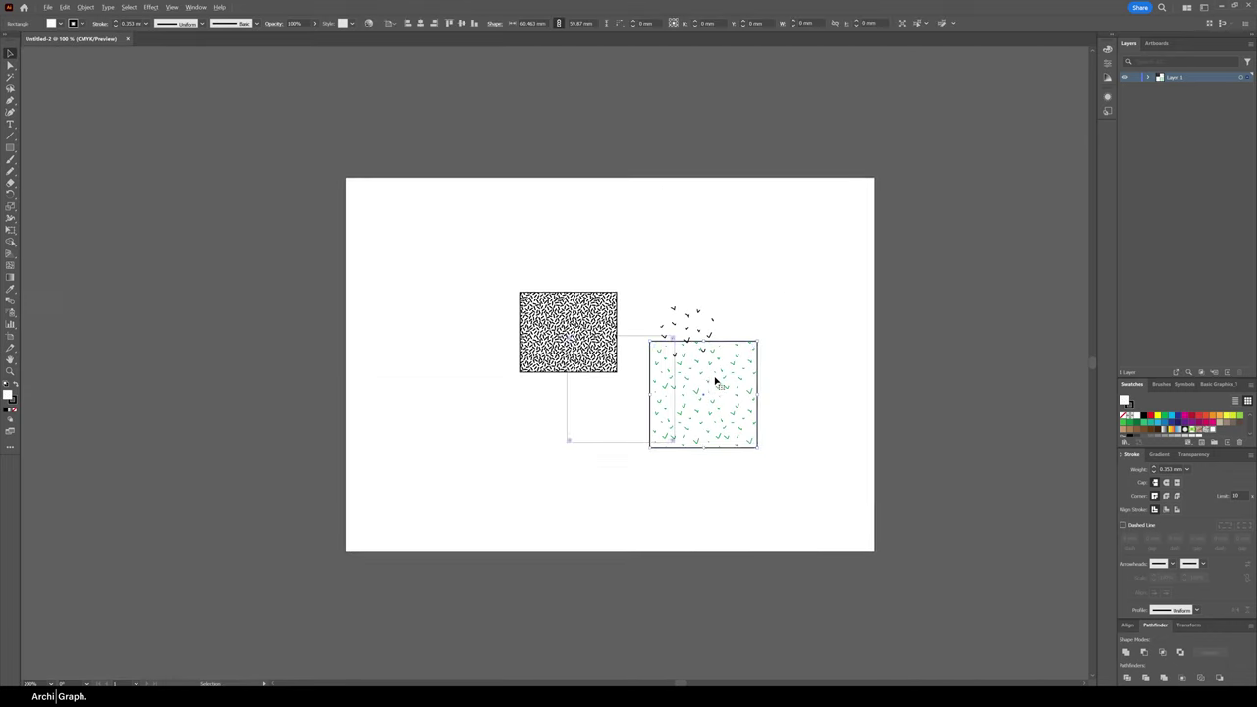
key(ctrl+equal)
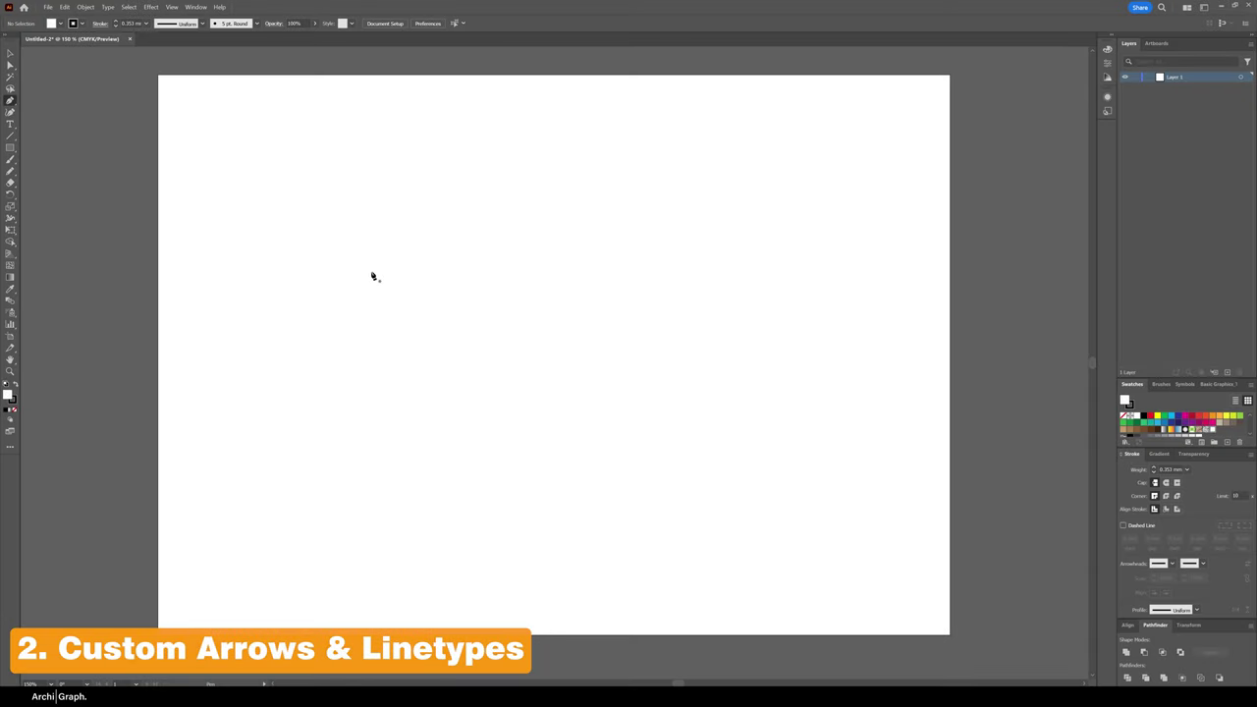
Step: Draw a horizontal straight line and duplicate it just below
click(400, 226)
click(667, 225)
key(v)
drag(639, 224, 641, 278)
click(637, 281)
click(767, 293)
Step: Draw an S-shaped curve with the Pen tool and duplicate it to the right
key(p)
click(727, 345)
drag(778, 278, 850, 186)
key(v)
drag(778, 265, 853, 266)
click(744, 141)
Step: Add an Arrow 10 start arrowhead to the top line and set its scale to 80
click(662, 226)
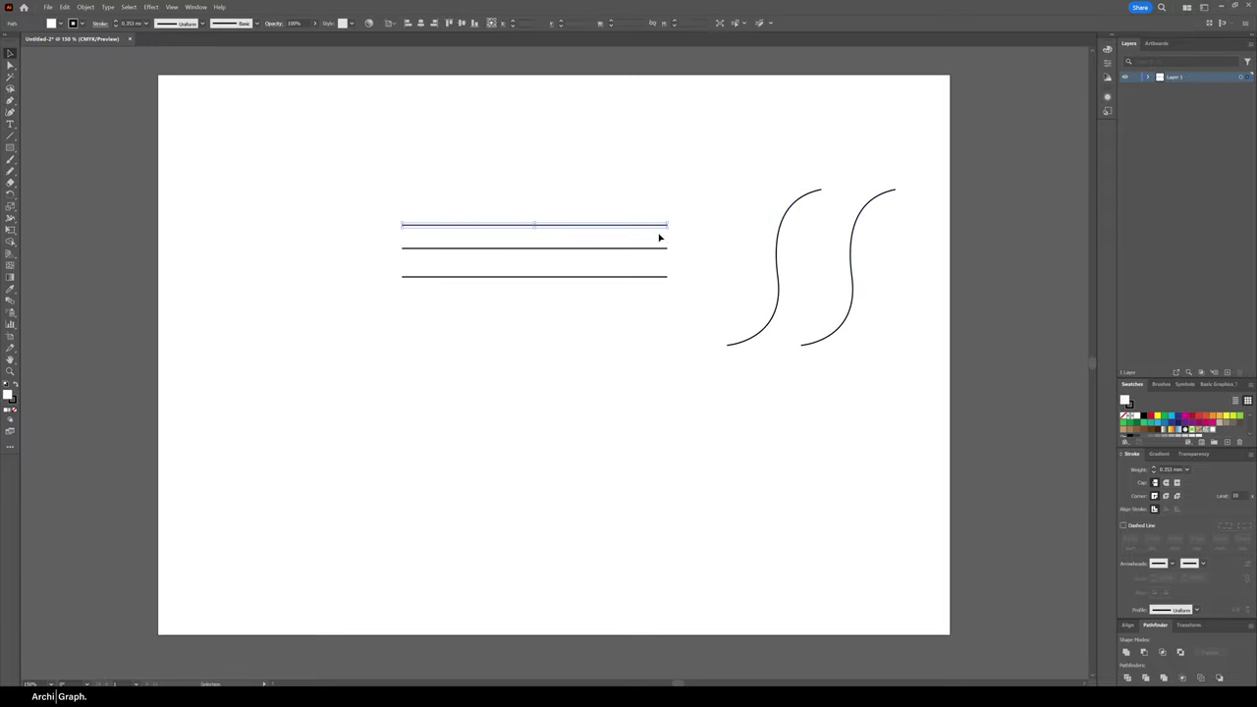
click(195, 7)
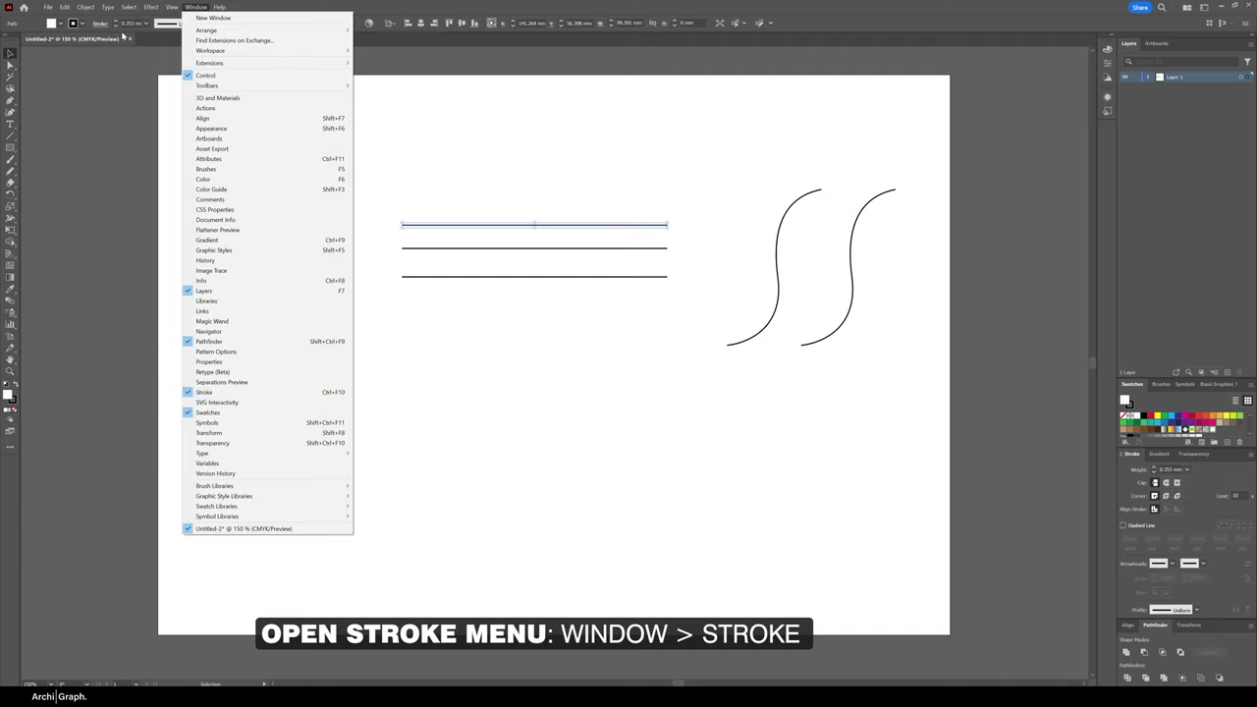
click(101, 23)
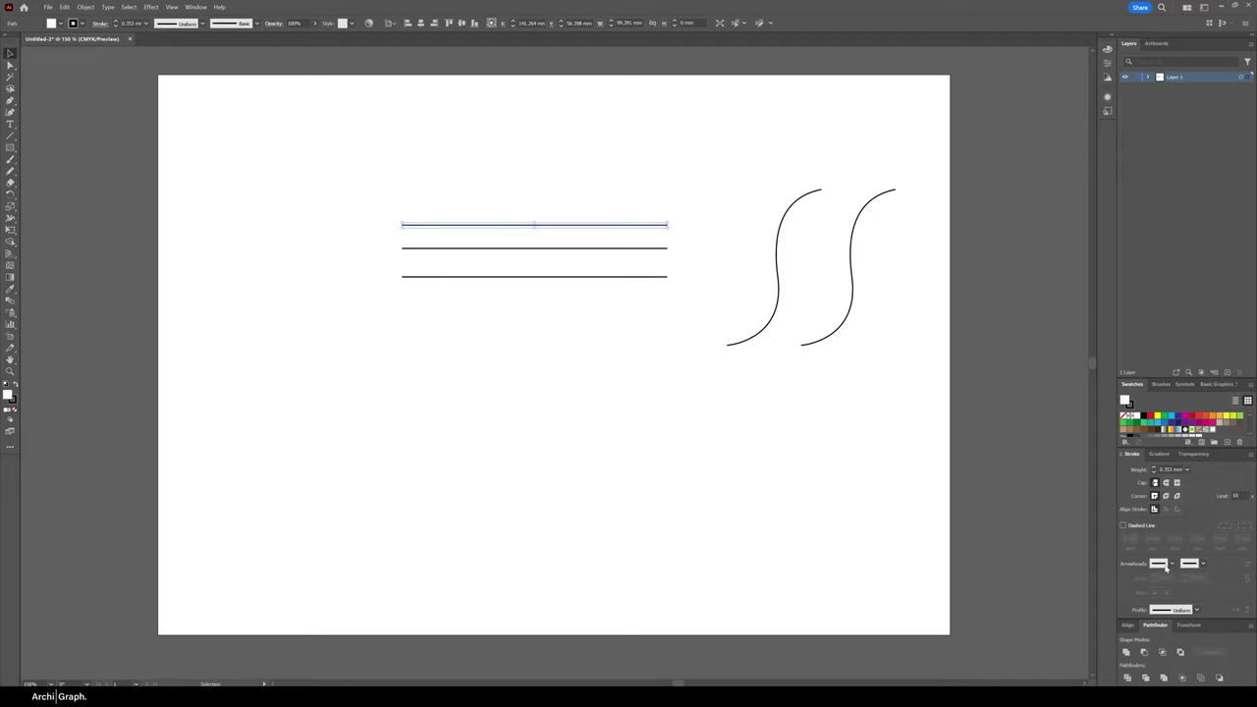
click(1174, 566)
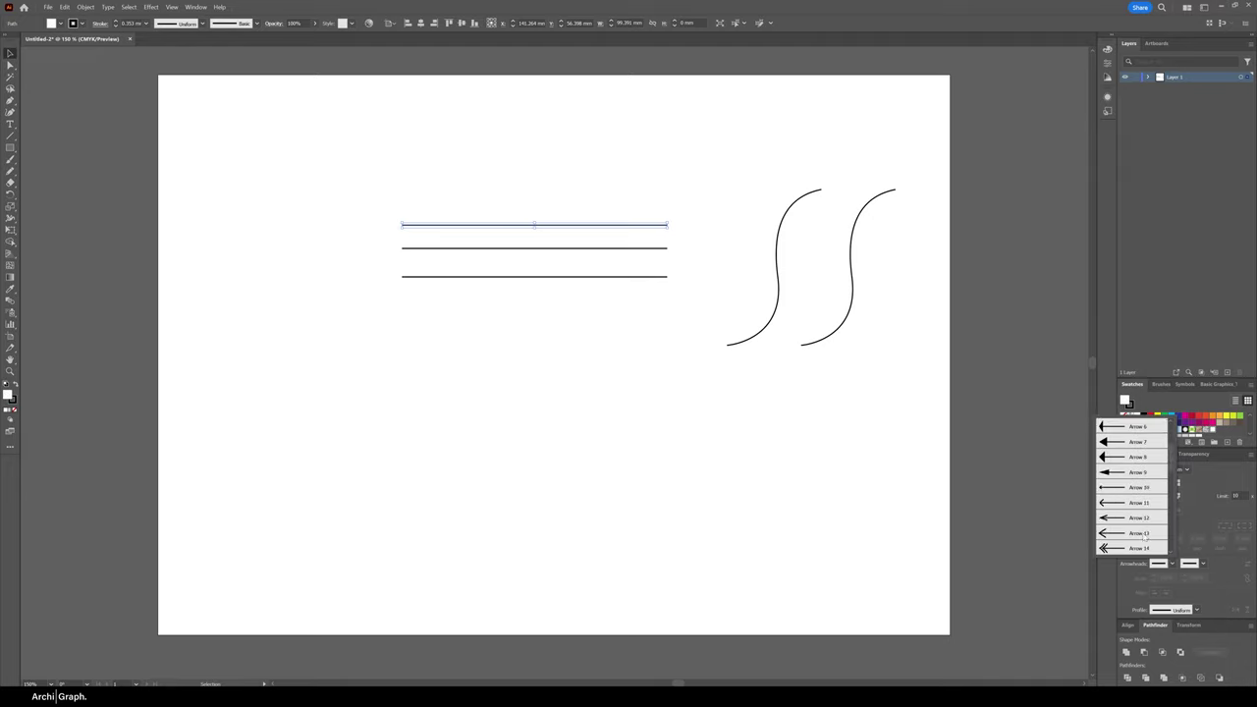
click(1141, 535)
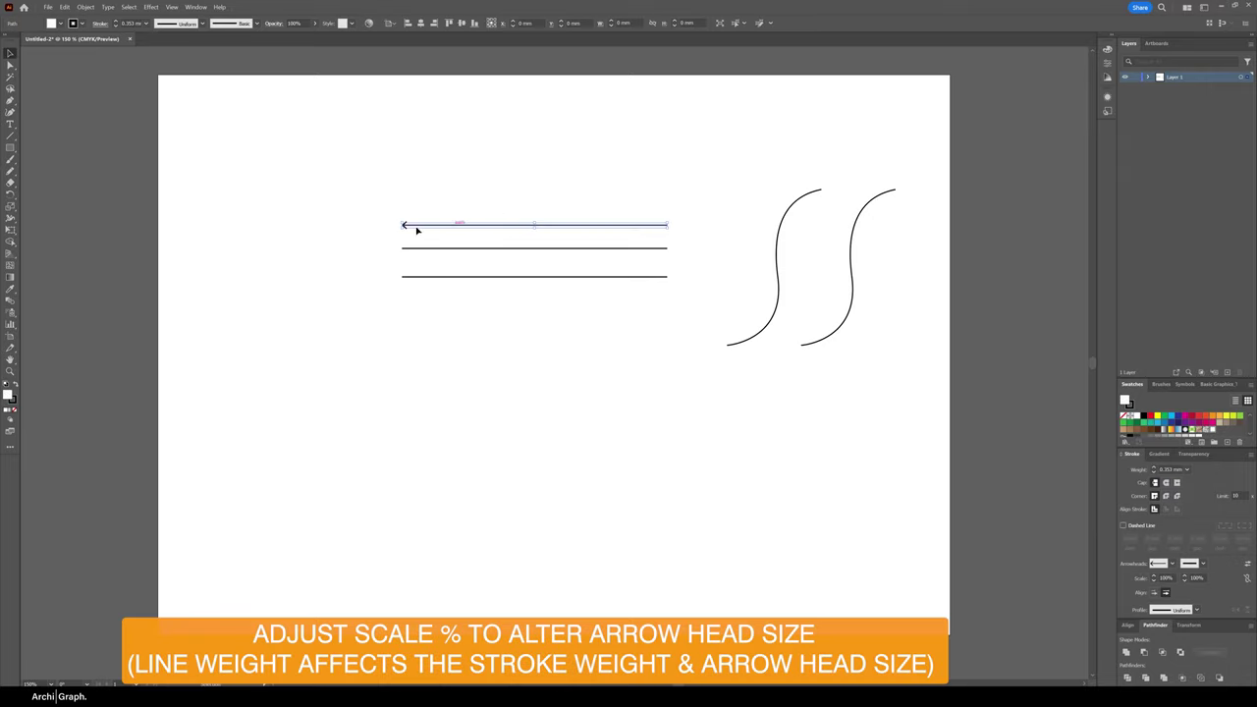
click(1164, 579)
text(80)
key(Return)
Step: Swap the arrowhead ends and back, cancelling a stroke weight edit to keep 0.353 mm
click(1248, 563)
click(1248, 564)
click(1168, 470)
drag(1171, 470, 1163, 470)
text(23)
key(Escape)
click(449, 249)
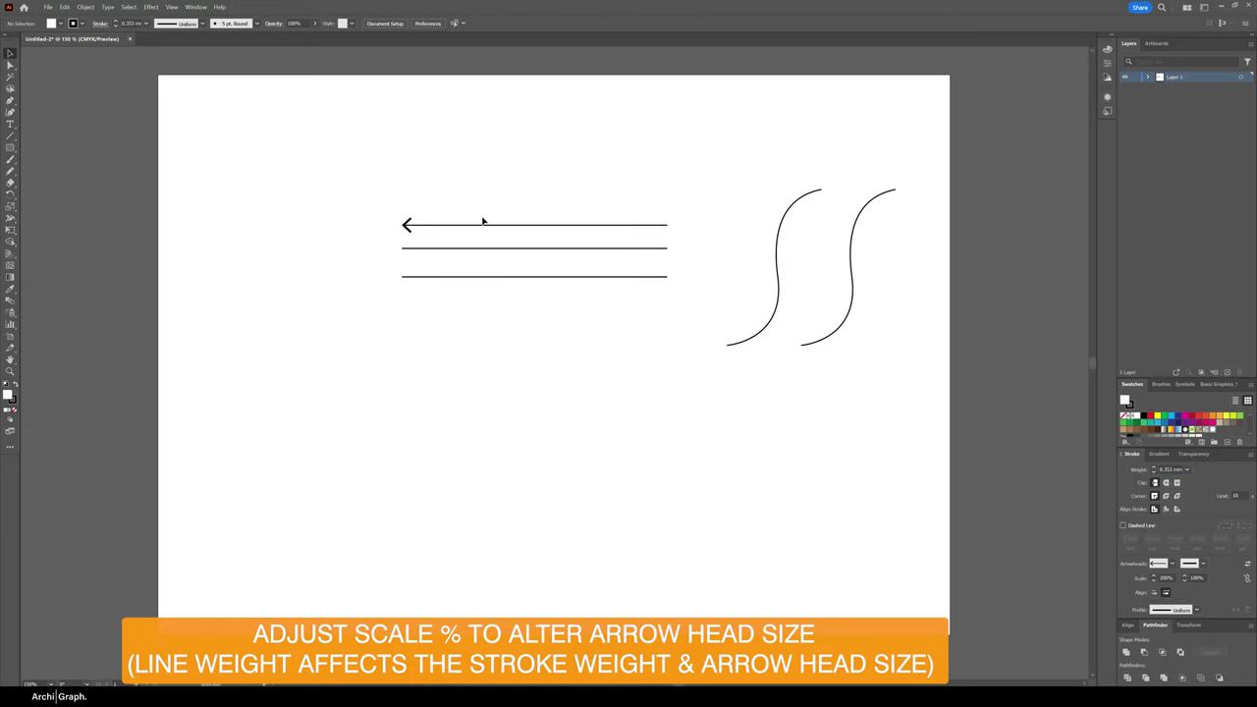
Step: Make the bottom line dashed (dash 3, second dash 1, second gap 2) and drag a copy below
click(482, 276)
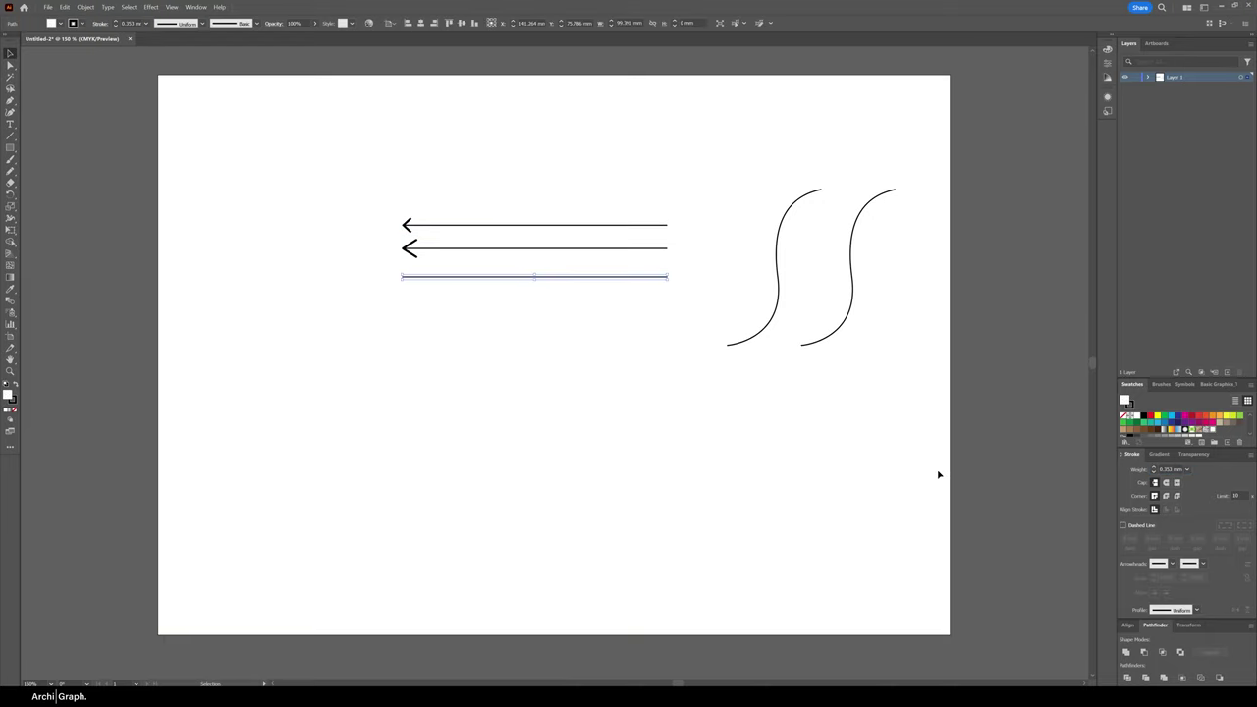
click(1143, 527)
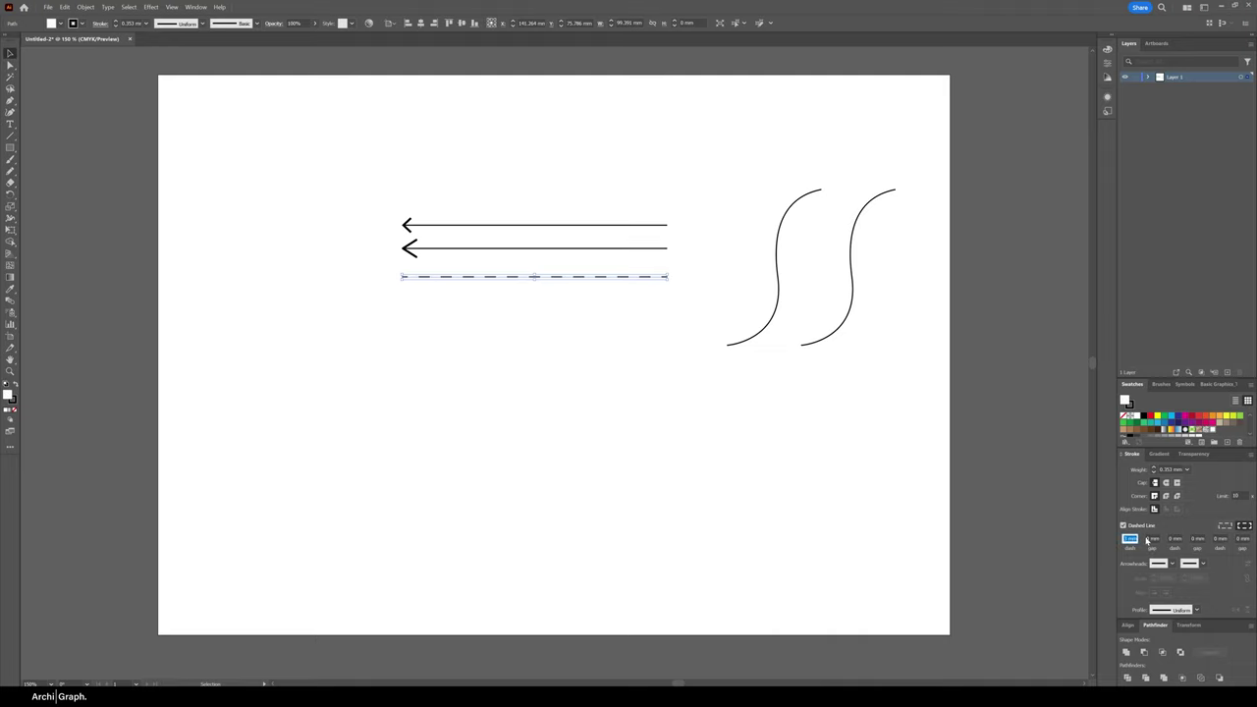
text(3)
click(1152, 538)
key(Return)
click(1174, 538)
text(1)
click(1190, 538)
text(2)
key(Return)
click(1145, 539)
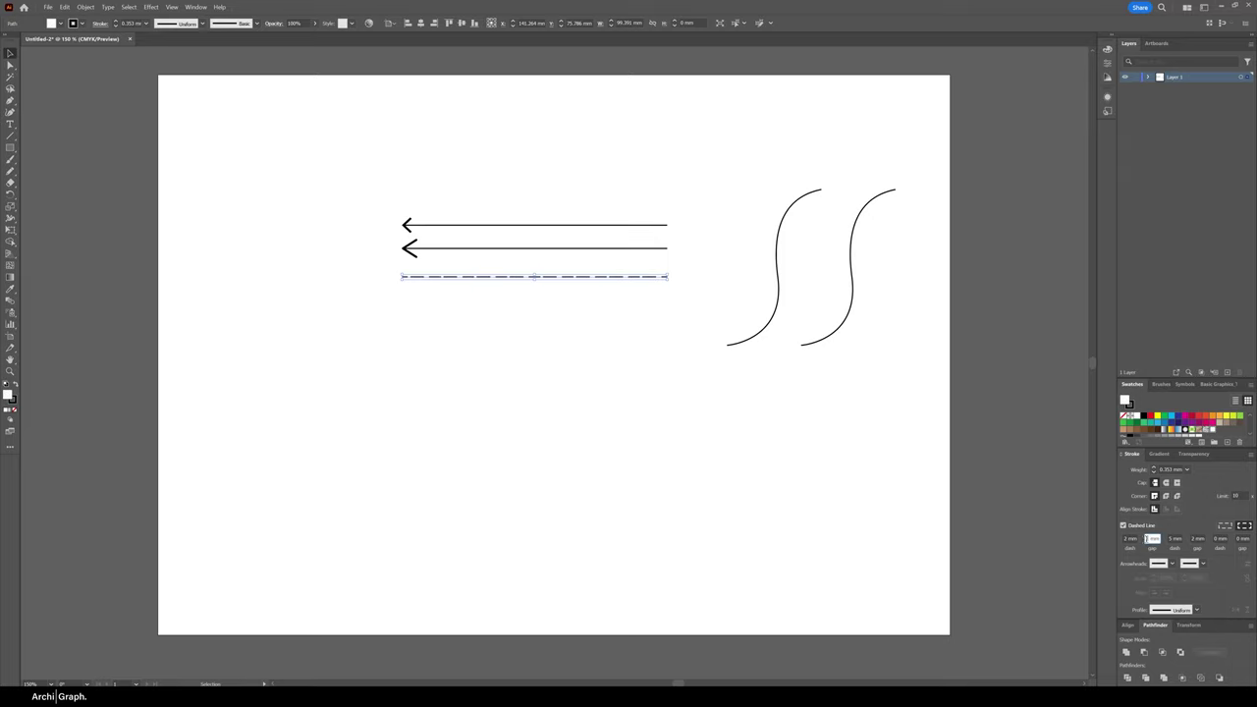
click(631, 424)
drag(570, 276, 566, 333)
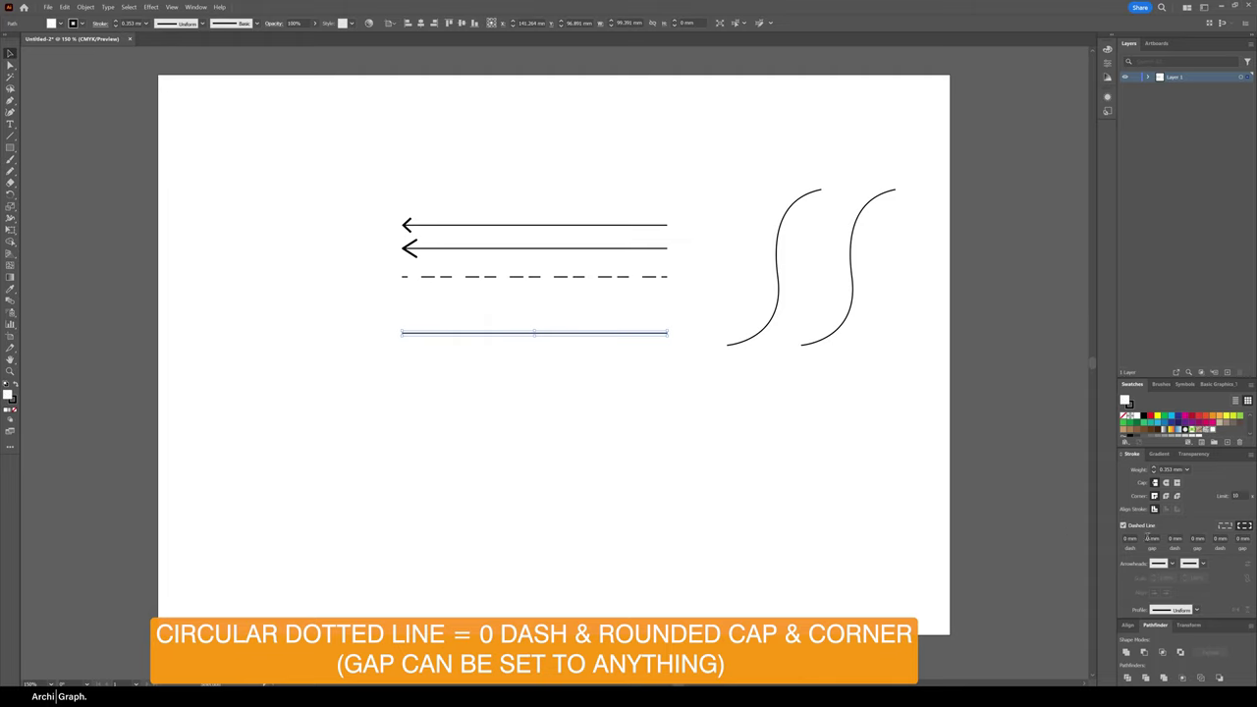
Step: Turn the copied line into round dots with a thicker stroke, round cap and gap 3, then duplicate it
click(1152, 539)
text(4)
key(Return)
click(1155, 468)
click(1165, 483)
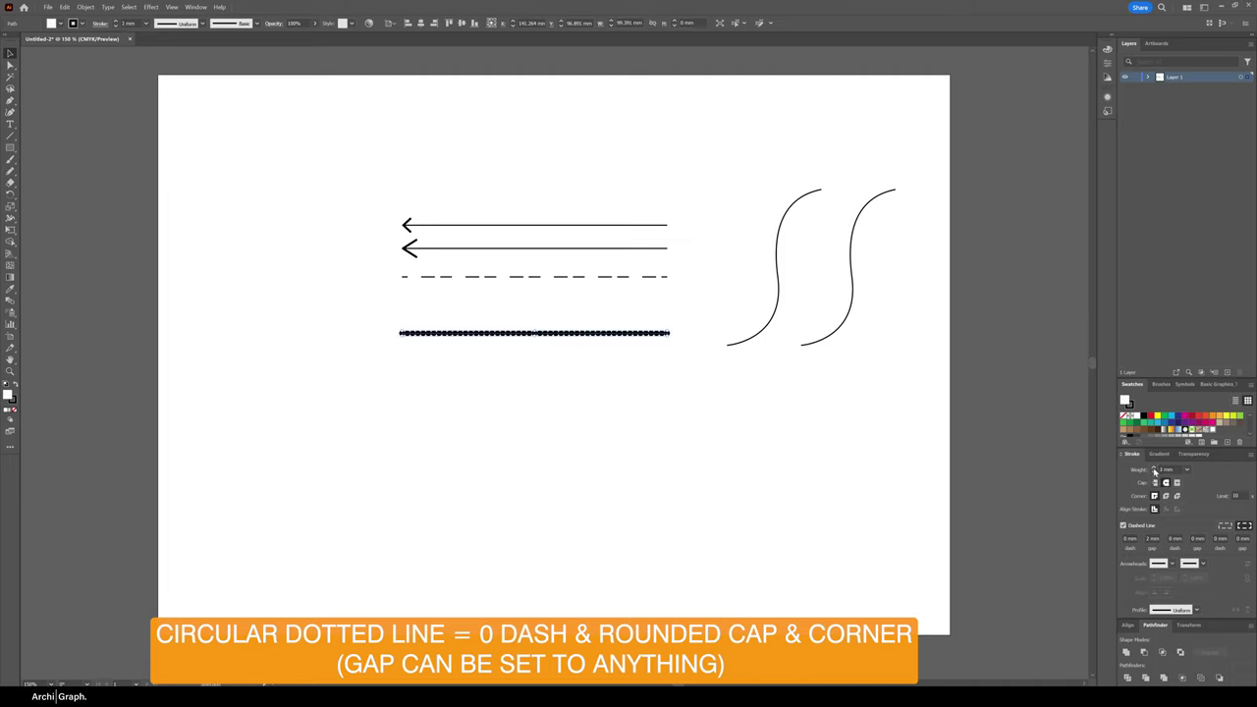
click(1151, 538)
text(3)
key(Return)
click(561, 376)
drag(534, 337, 560, 372)
Step: Draw curved dotted paths below the lines with the Pen tool
key(p)
click(417, 415)
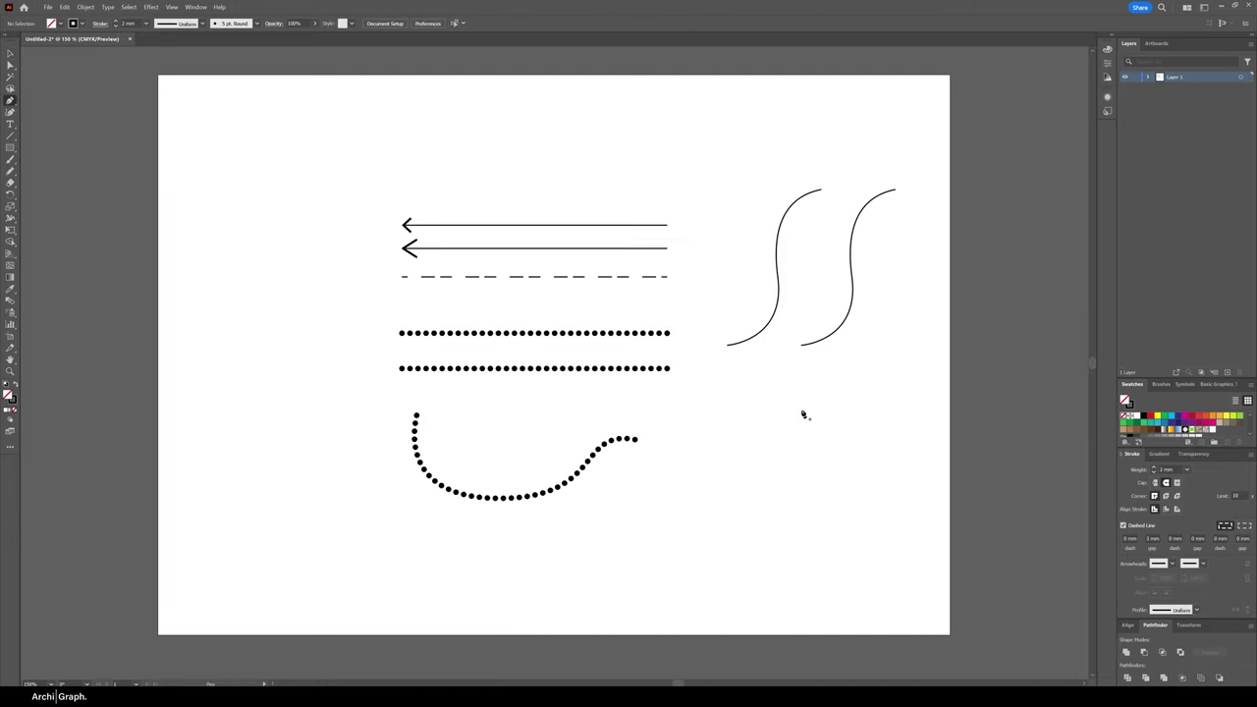
click(802, 416)
drag(742, 485, 770, 552)
drag(647, 570, 596, 511)
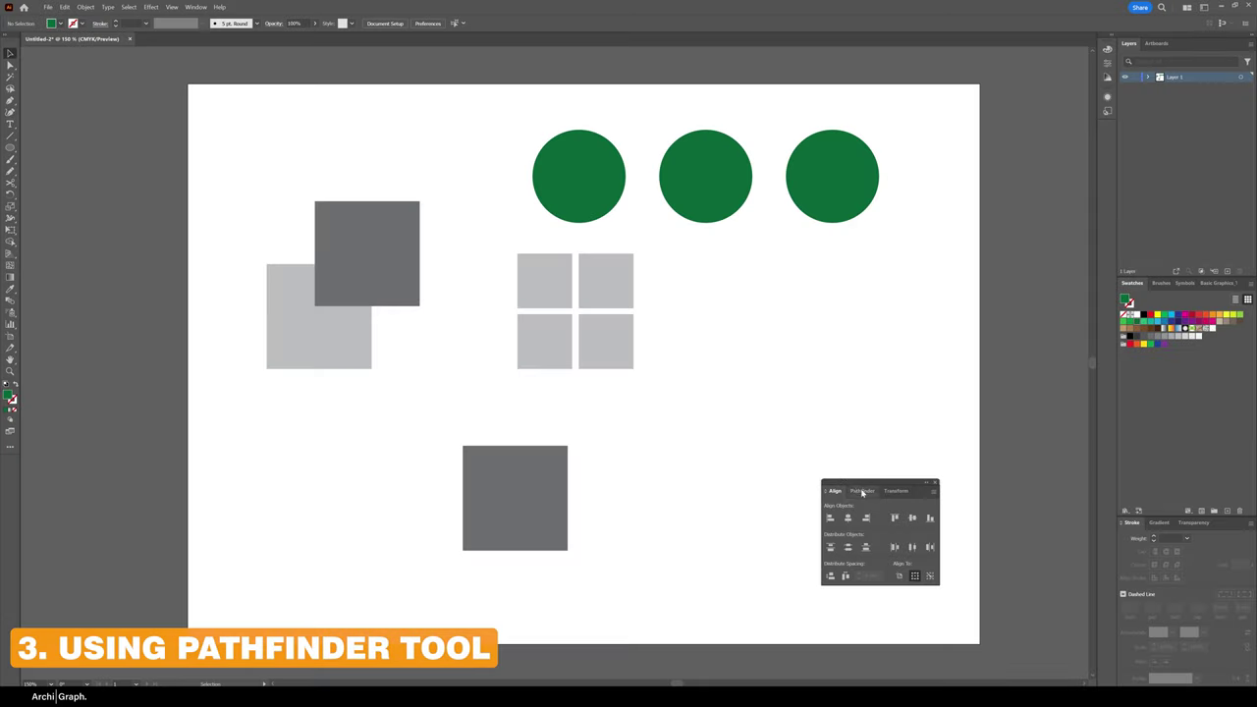
Step: Copy a green circle over the grey square, try Pathfinder Unite on them, then undo
click(859, 490)
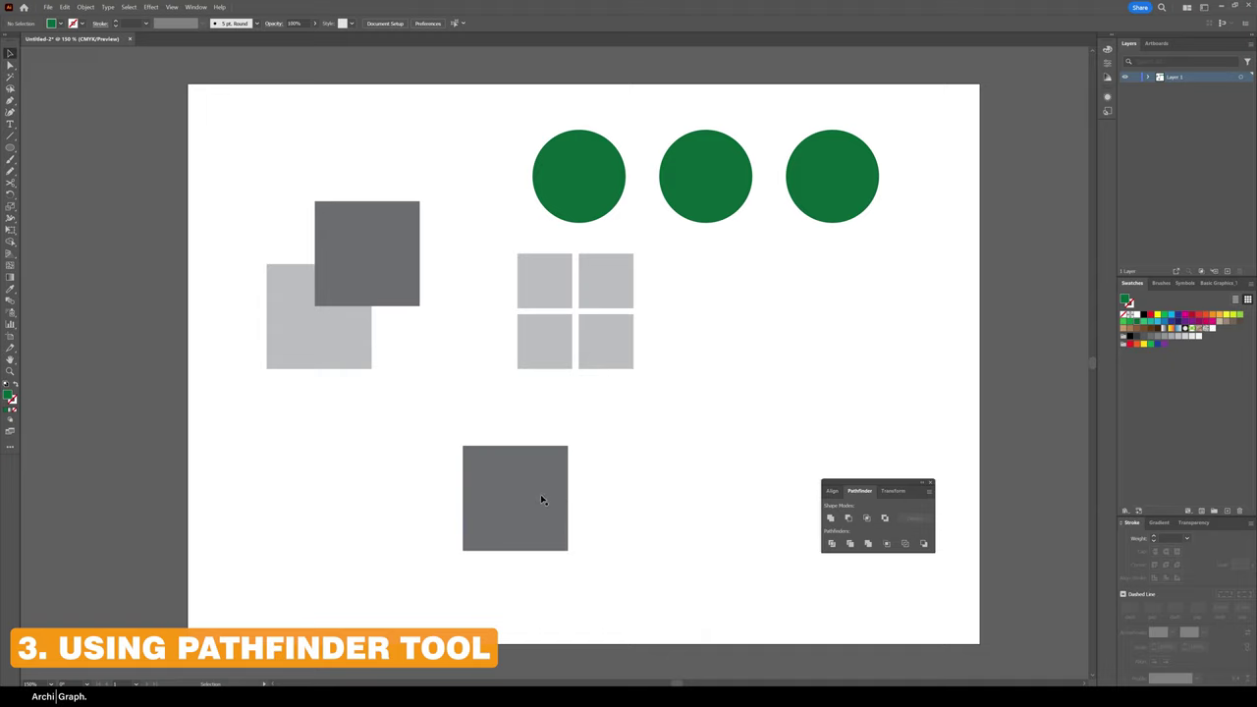
drag(540, 500, 524, 524)
drag(599, 202, 557, 517)
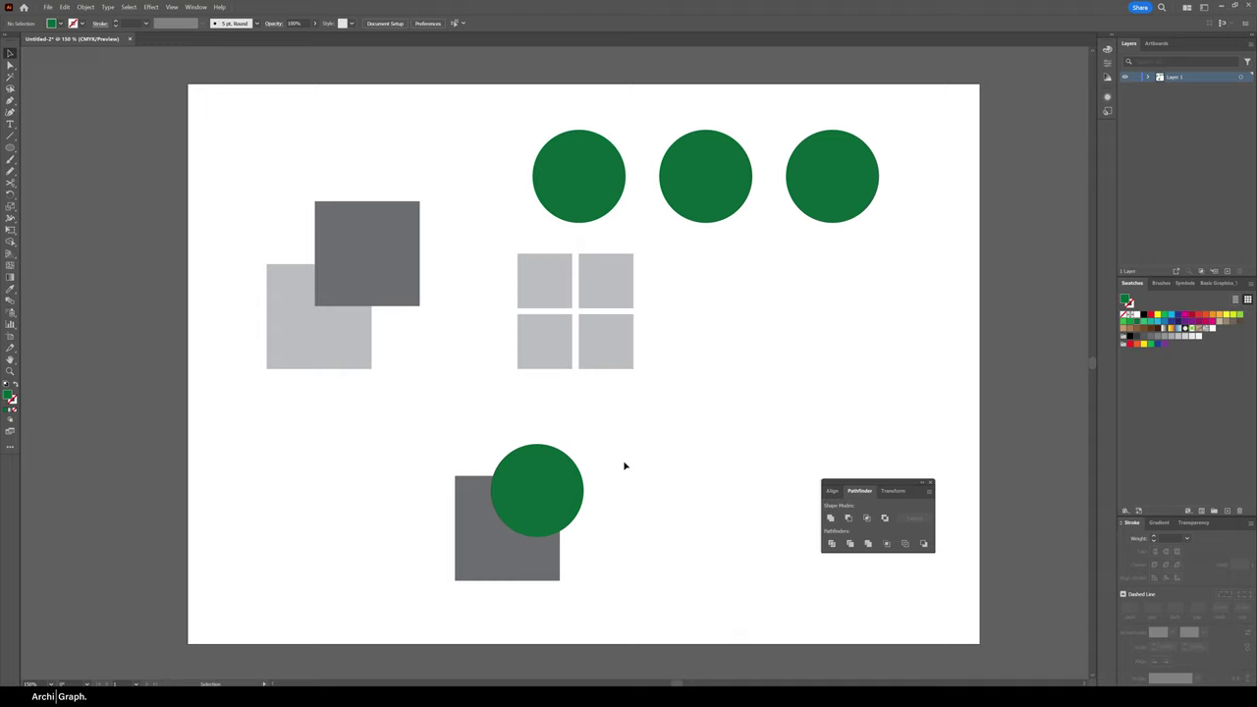
drag(482, 589, 434, 495)
click(830, 518)
click(639, 521)
click(419, 350)
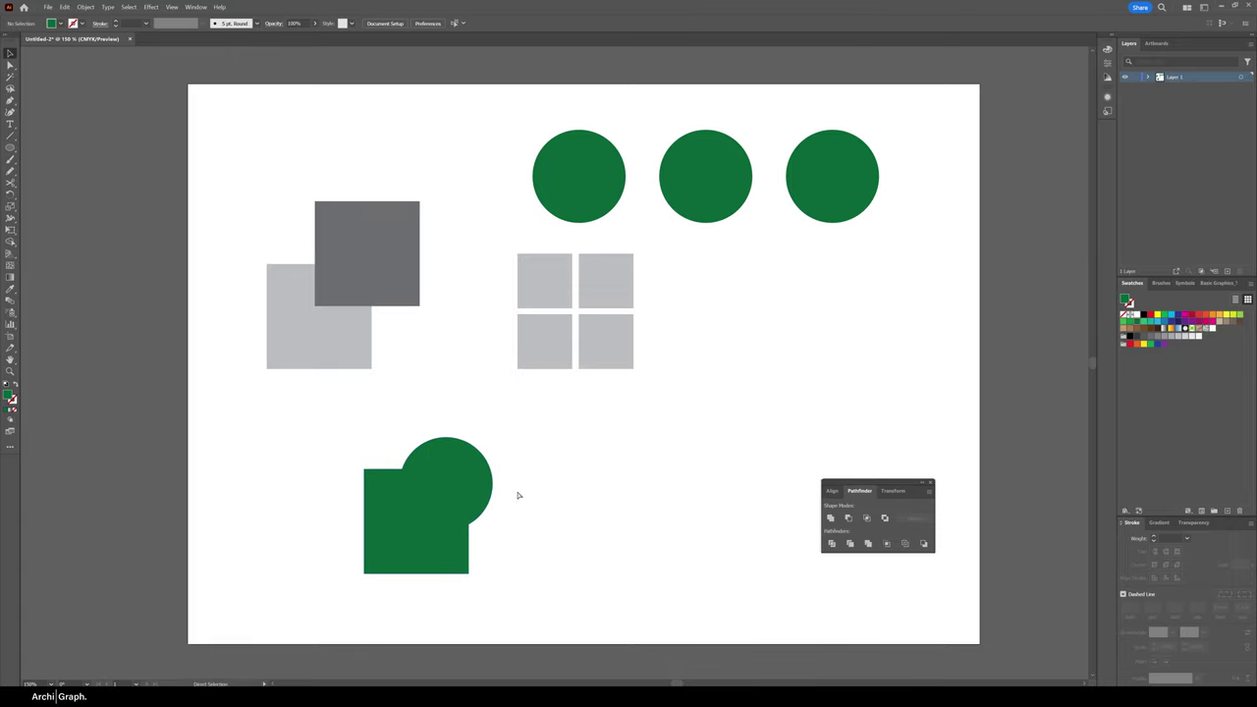
key(ctrl+z)
key(ctrl+z)
key(ctrl+z)
Step: Try Minus Front both ways, bringing the square in front of the circle, undoing each
click(848, 517)
click(509, 521)
key(ctrl+z)
right_click(518, 568)
click(698, 501)
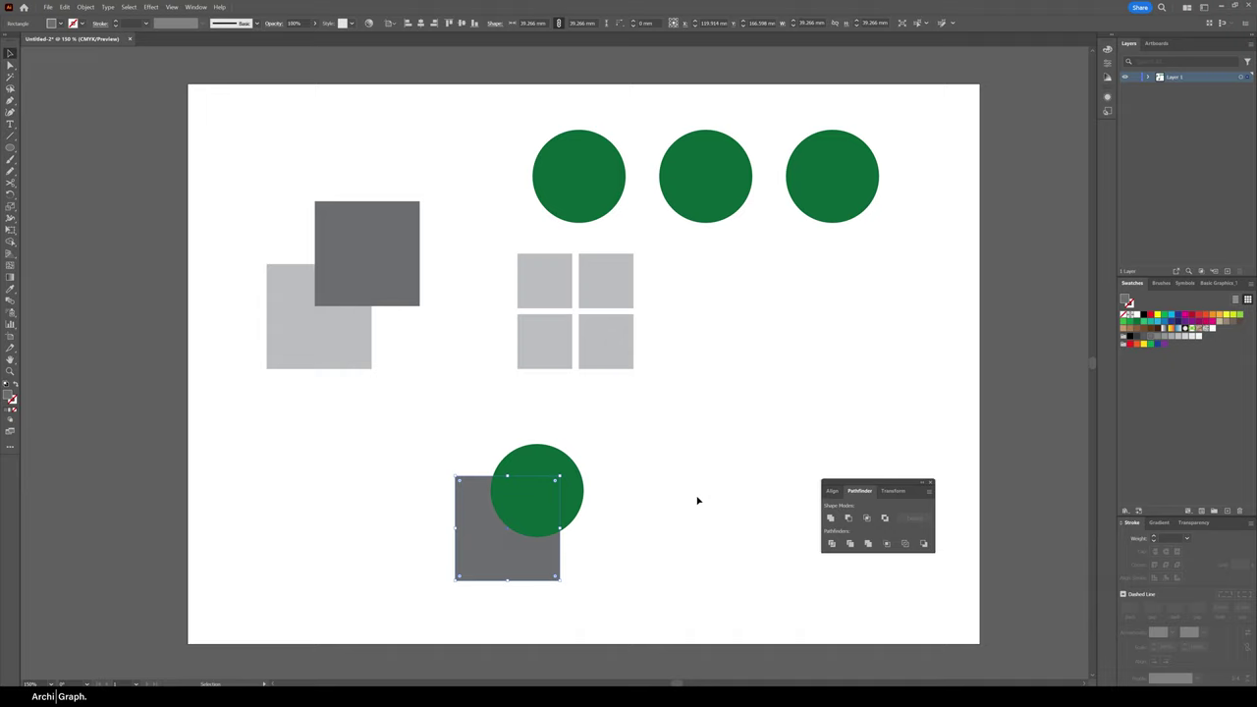
right_click(568, 562)
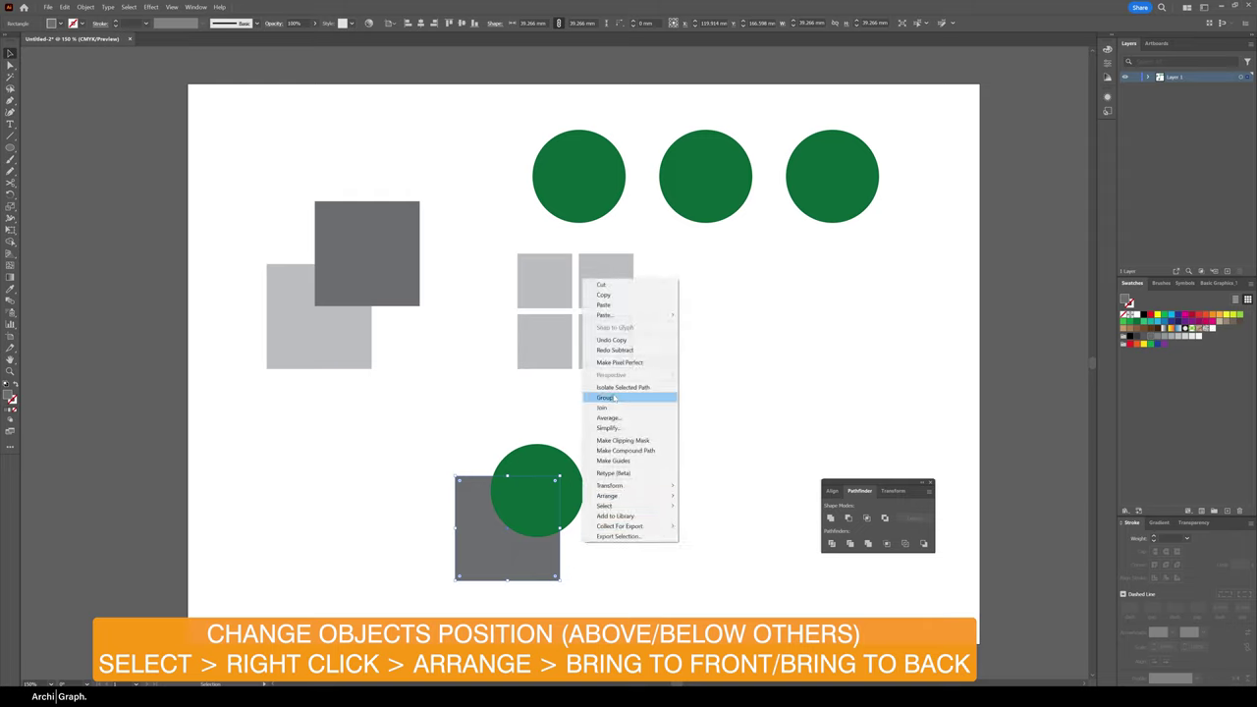
mouse_move(638, 496)
click(705, 497)
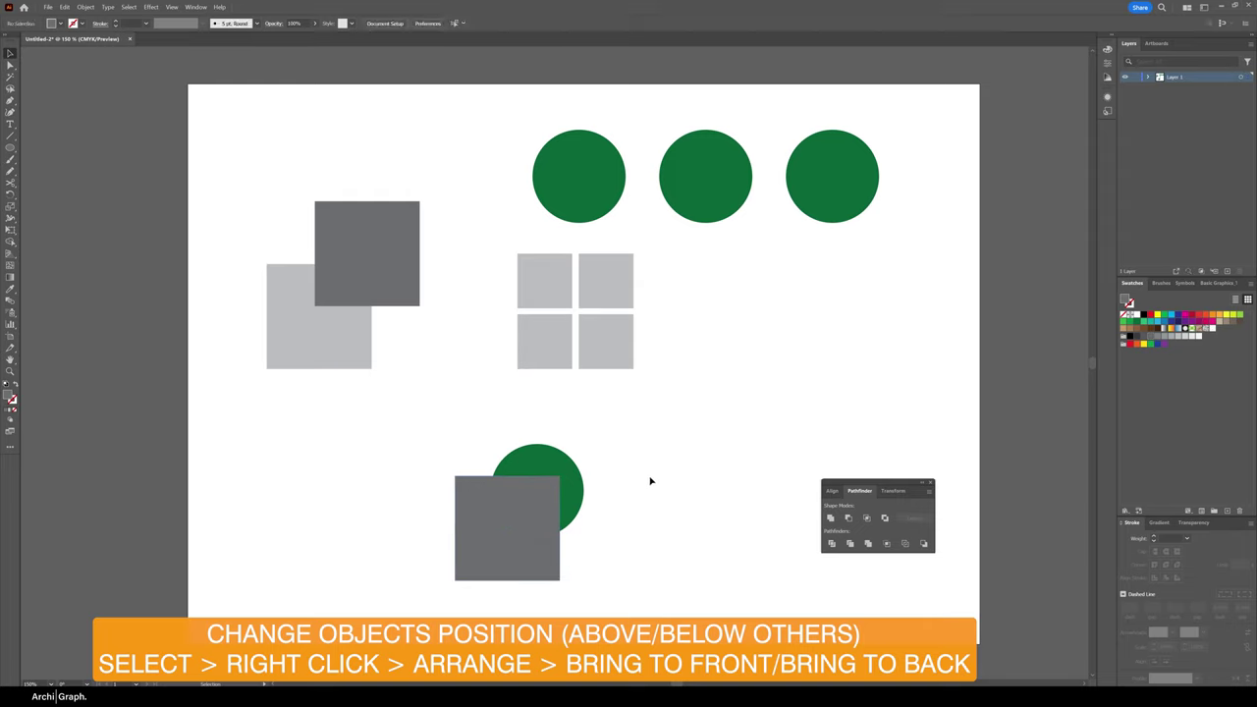
click(848, 518)
click(659, 519)
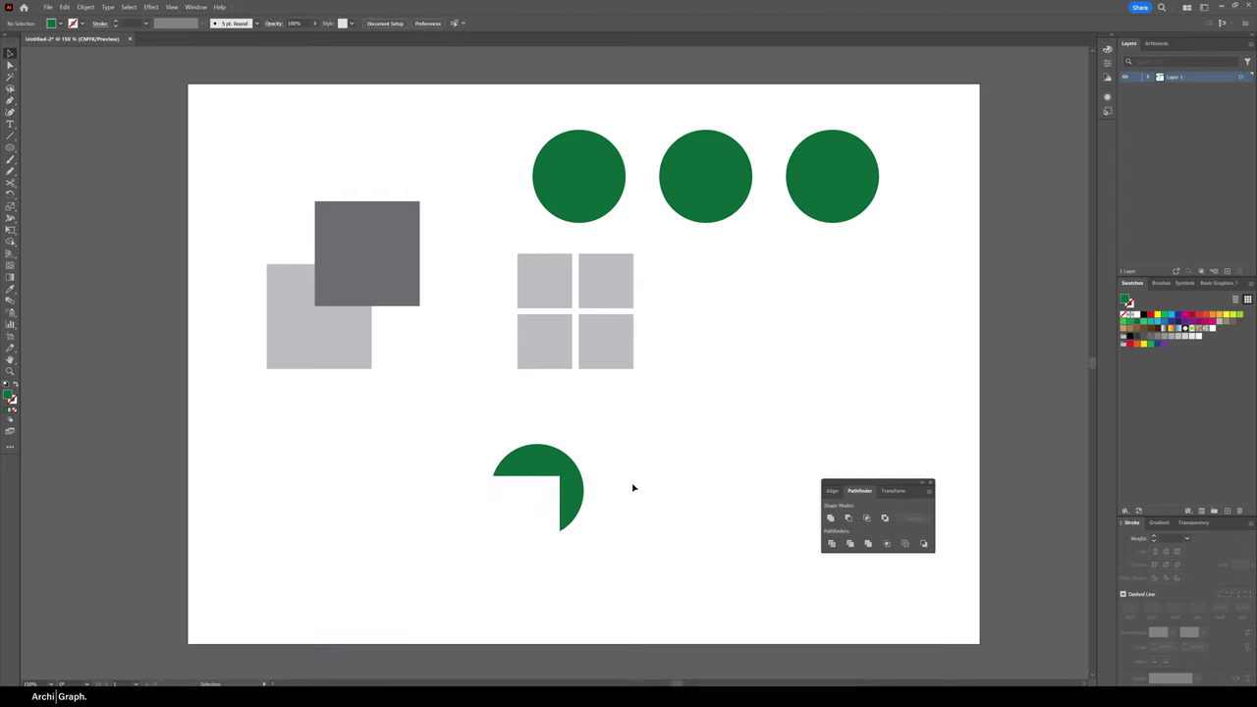
key(ctrl+z)
Step: Try Intersect and Exclude on the square and circle, undo both, and move a circle onto the four-square grid
drag(651, 513, 541, 587)
click(866, 518)
click(509, 483)
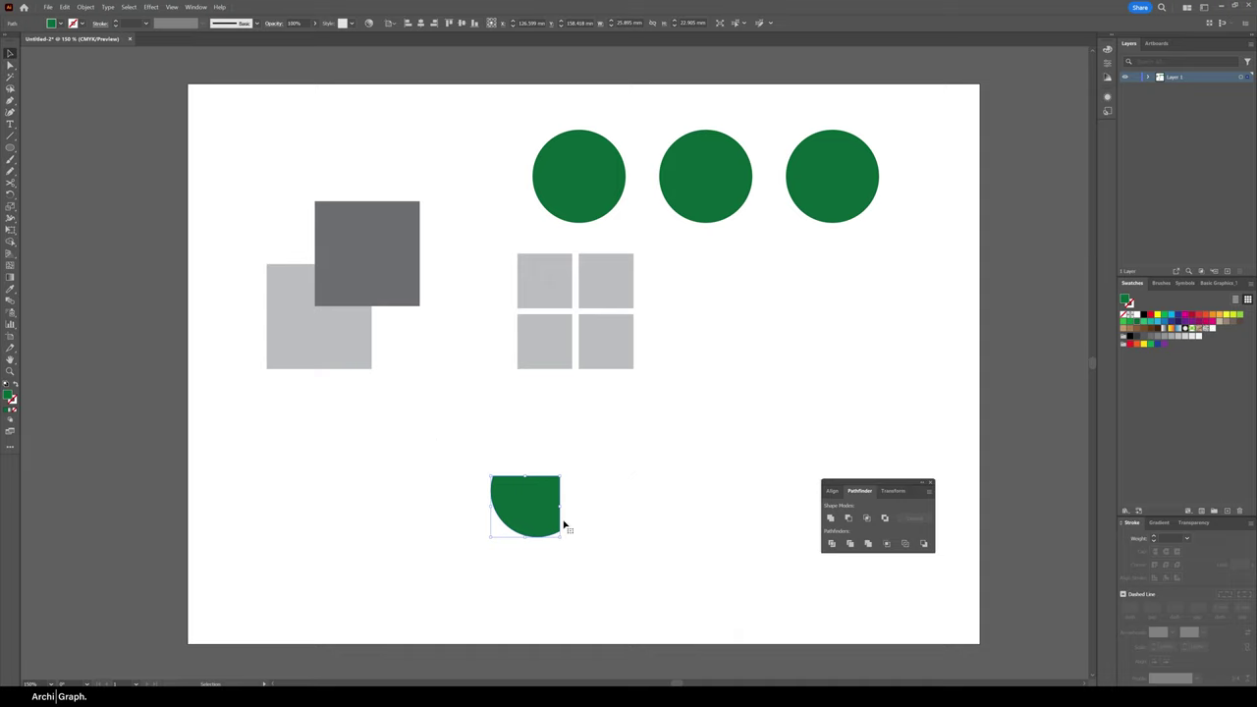
key(ctrl+z)
click(645, 456)
drag(601, 494, 545, 550)
click(884, 518)
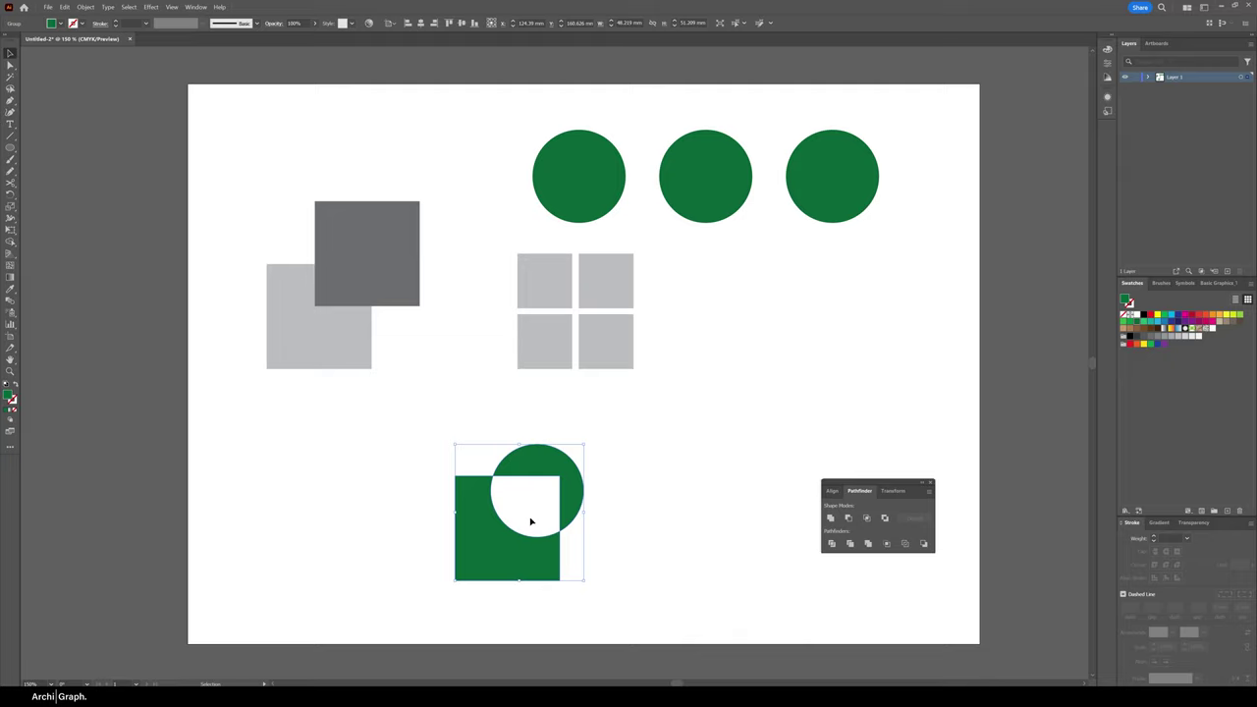
click(681, 478)
key(ctrl+z)
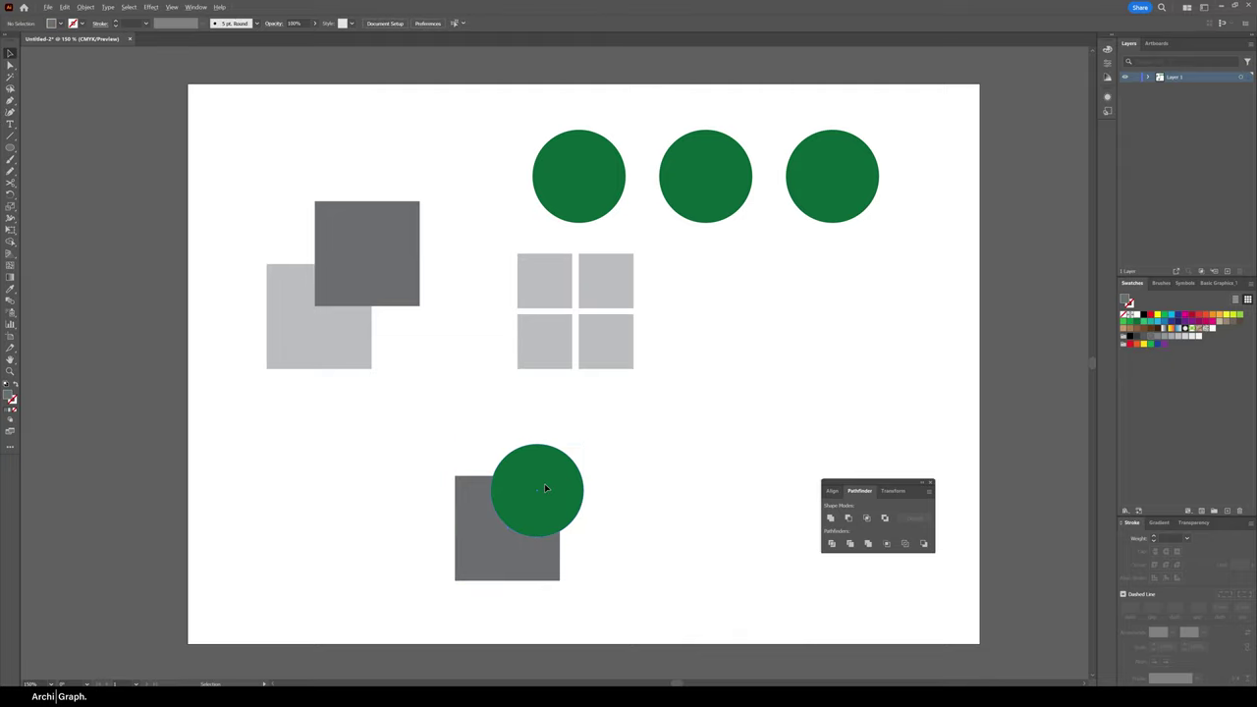
drag(547, 482, 580, 311)
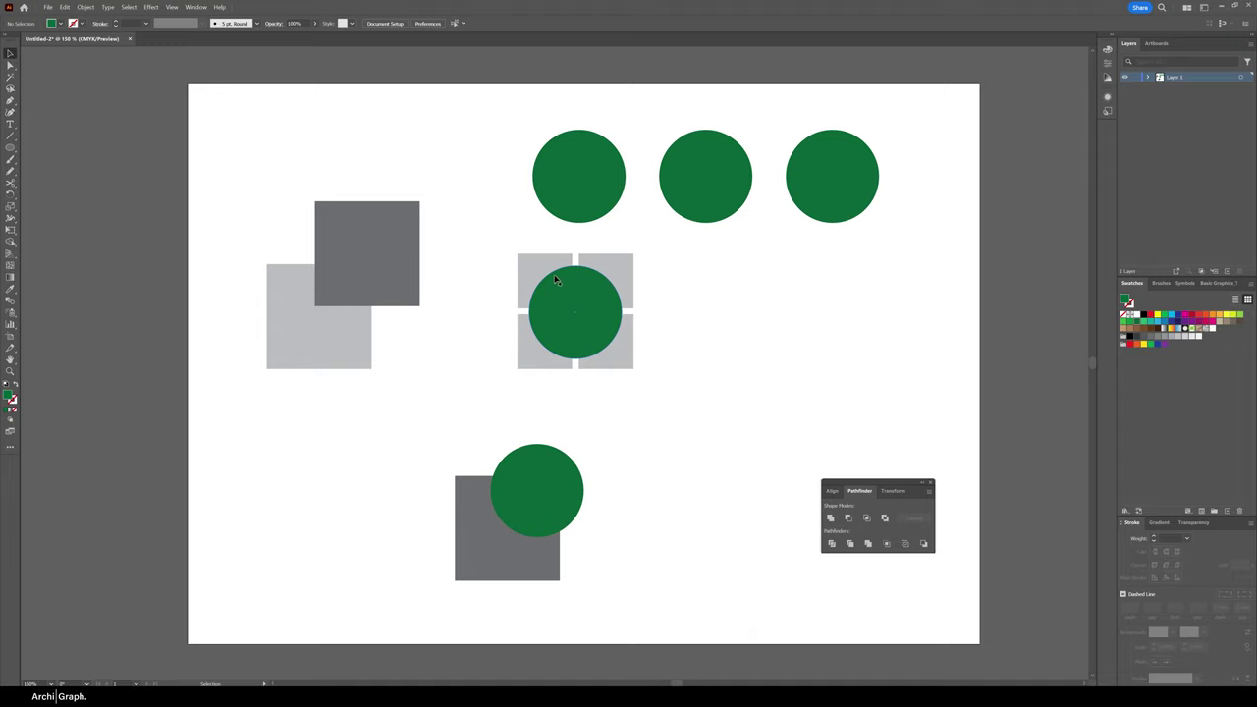
Step: Try subtracting the circle from the square grid with Minus Front, then undo it
drag(499, 382, 570, 382)
click(848, 517)
click(597, 272)
key(ctrl+z)
Step: Move the circle aside and combine the four grey squares into one compound path
drag(628, 300, 796, 312)
drag(543, 301, 610, 381)
right_click(624, 322)
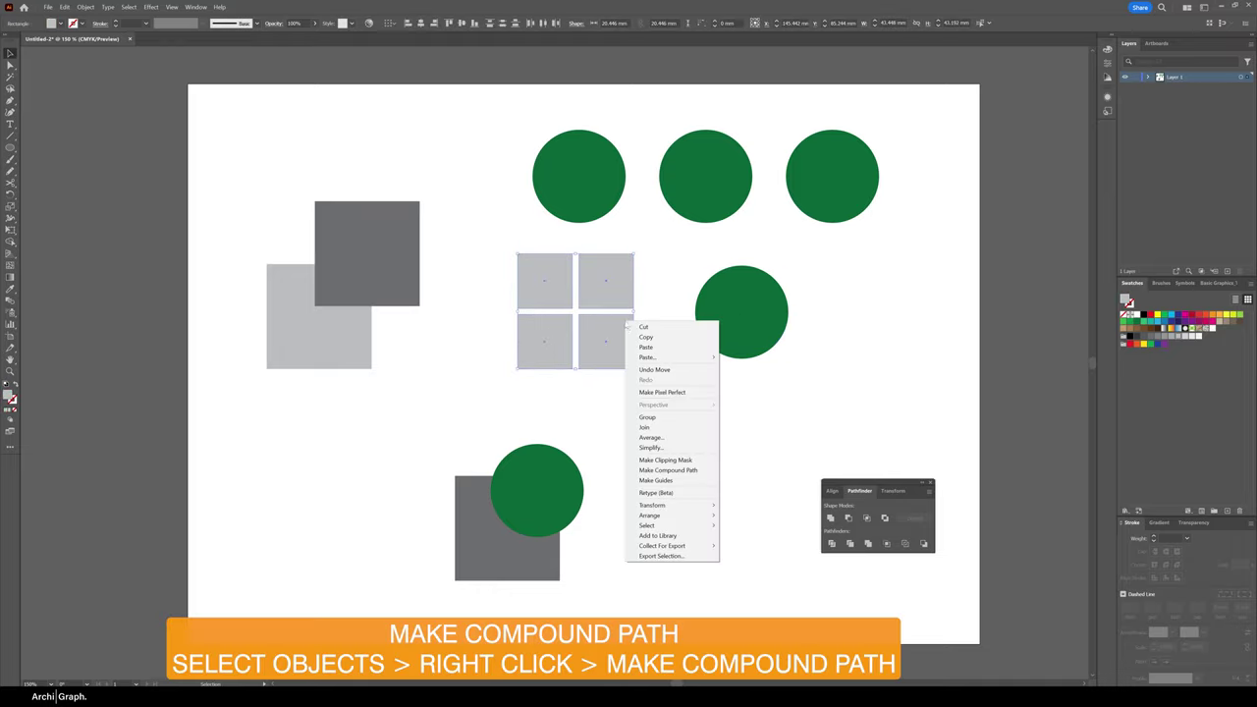
click(668, 471)
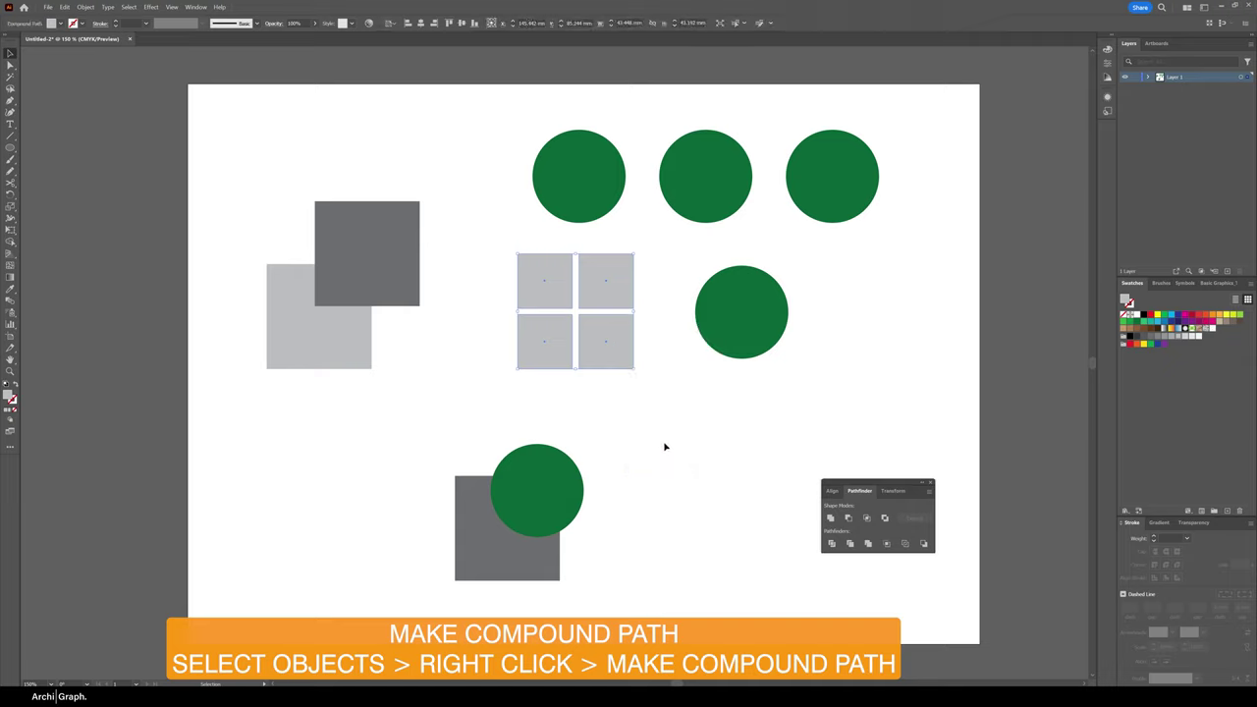
Step: Centre the circle over the squares, punch it out with Minus Front, and paste a dark grey square beside it
click(665, 443)
drag(705, 340, 582, 325)
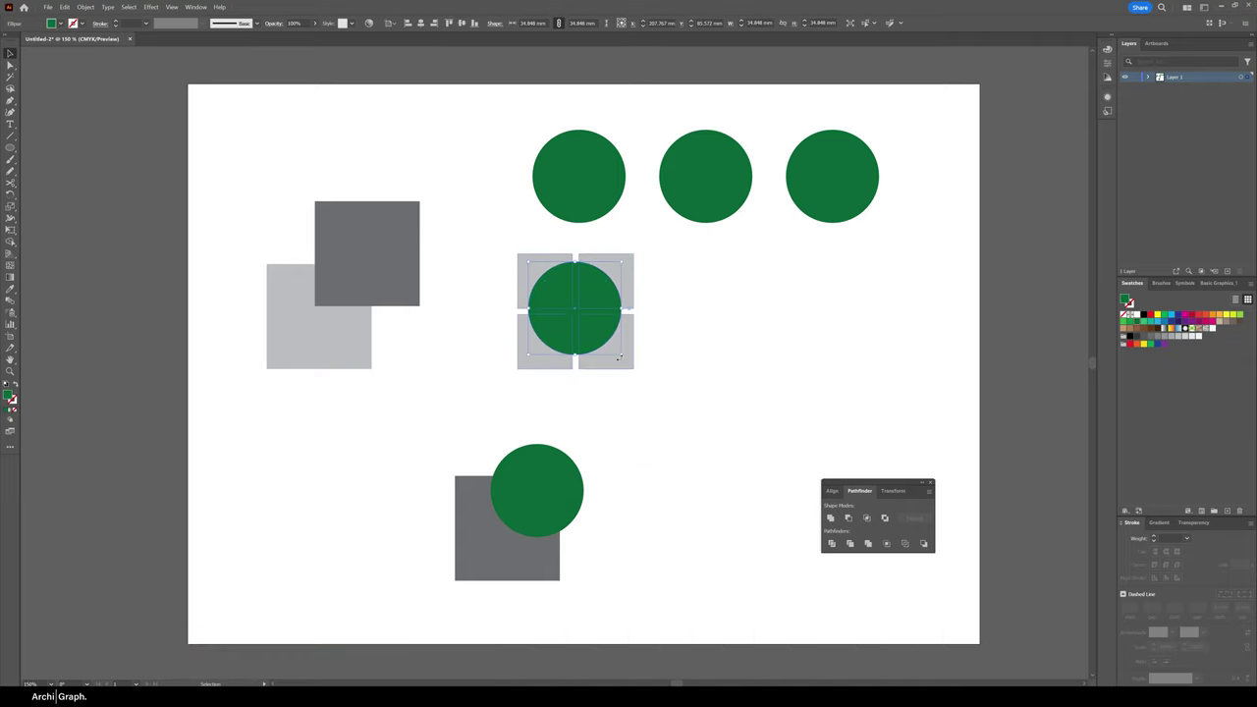
drag(668, 277, 589, 324)
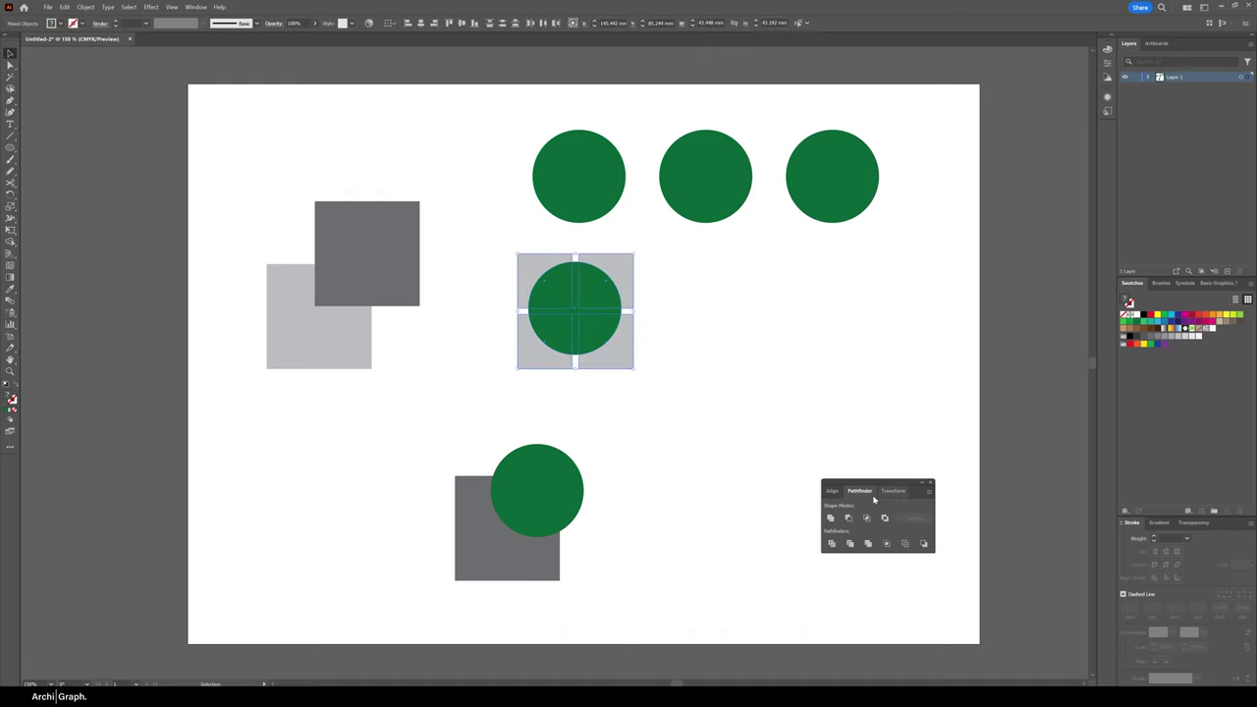
click(828, 444)
drag(533, 371, 570, 294)
click(848, 517)
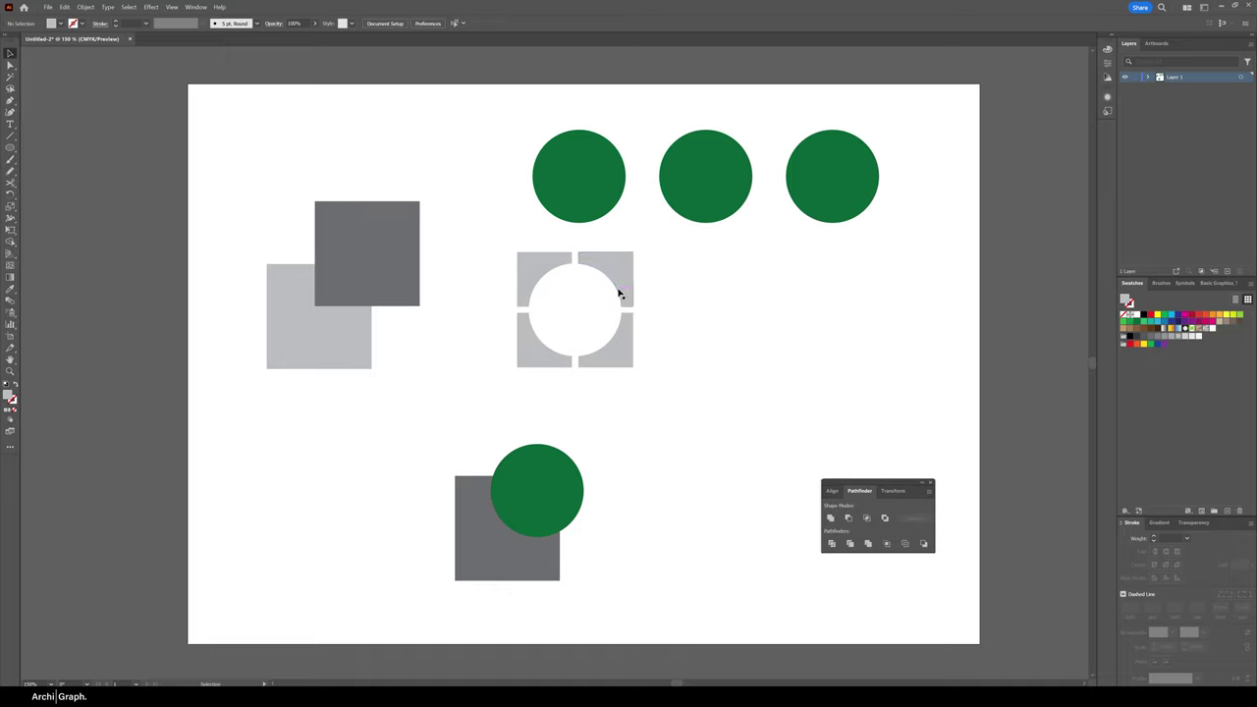
drag(620, 289, 602, 316)
key(ctrl+v)
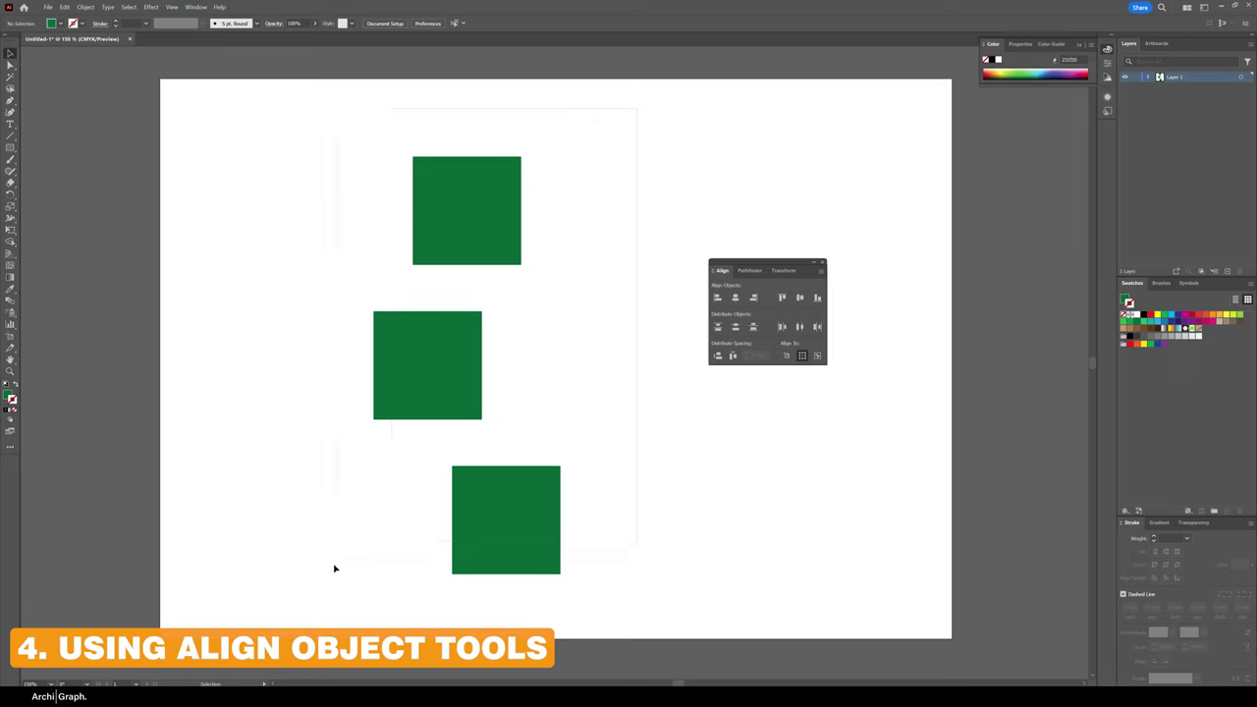
Step: Test left, right and horizontal-centre alignment on the three green squares, undoing each
drag(323, 603, 658, 466)
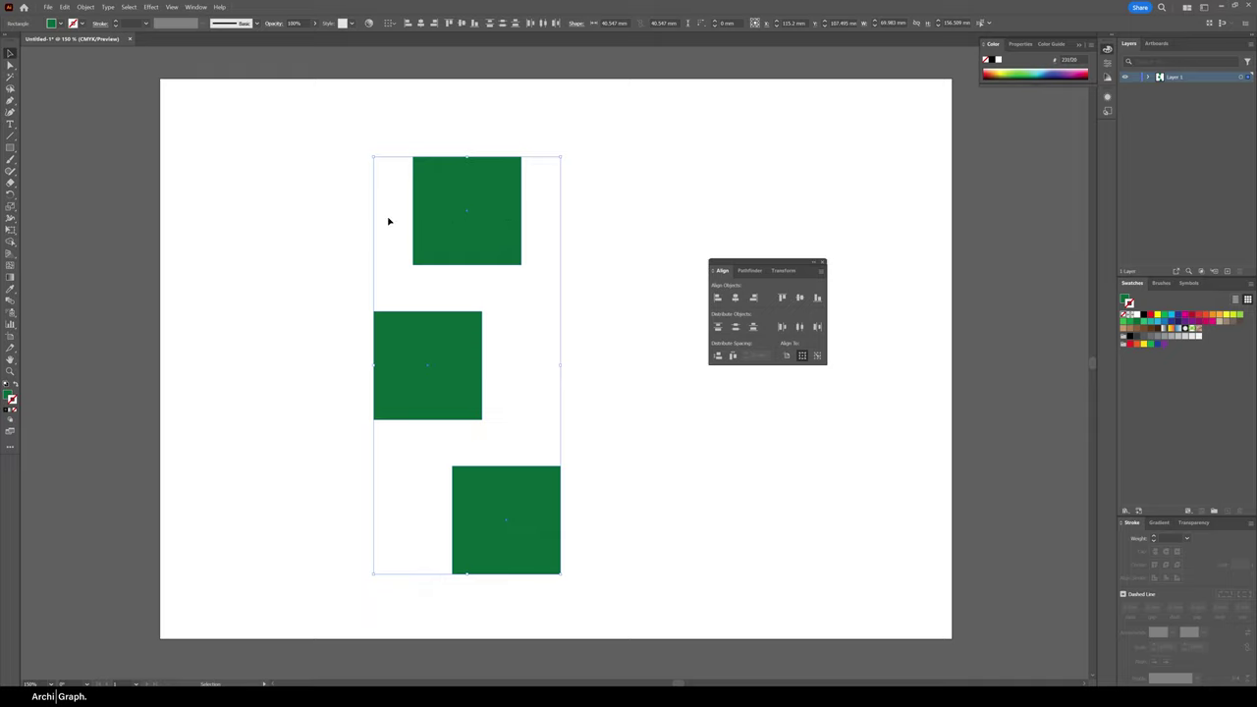
click(717, 298)
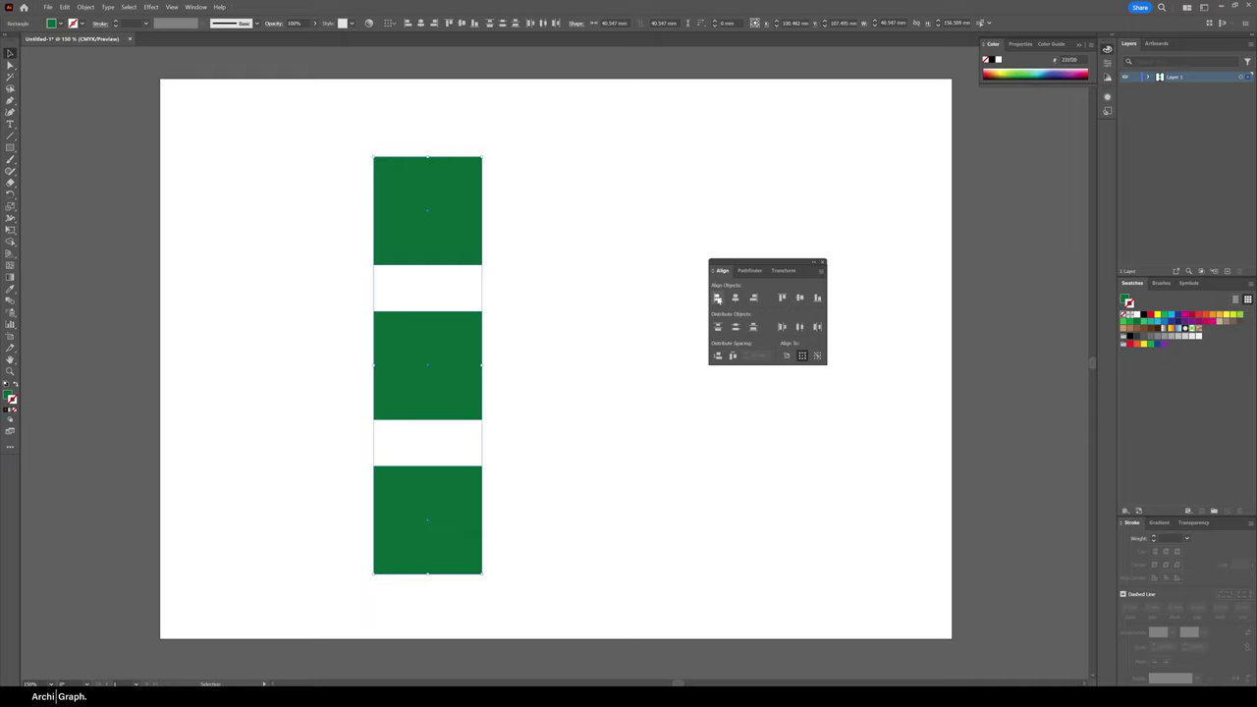
key(ctrl+z)
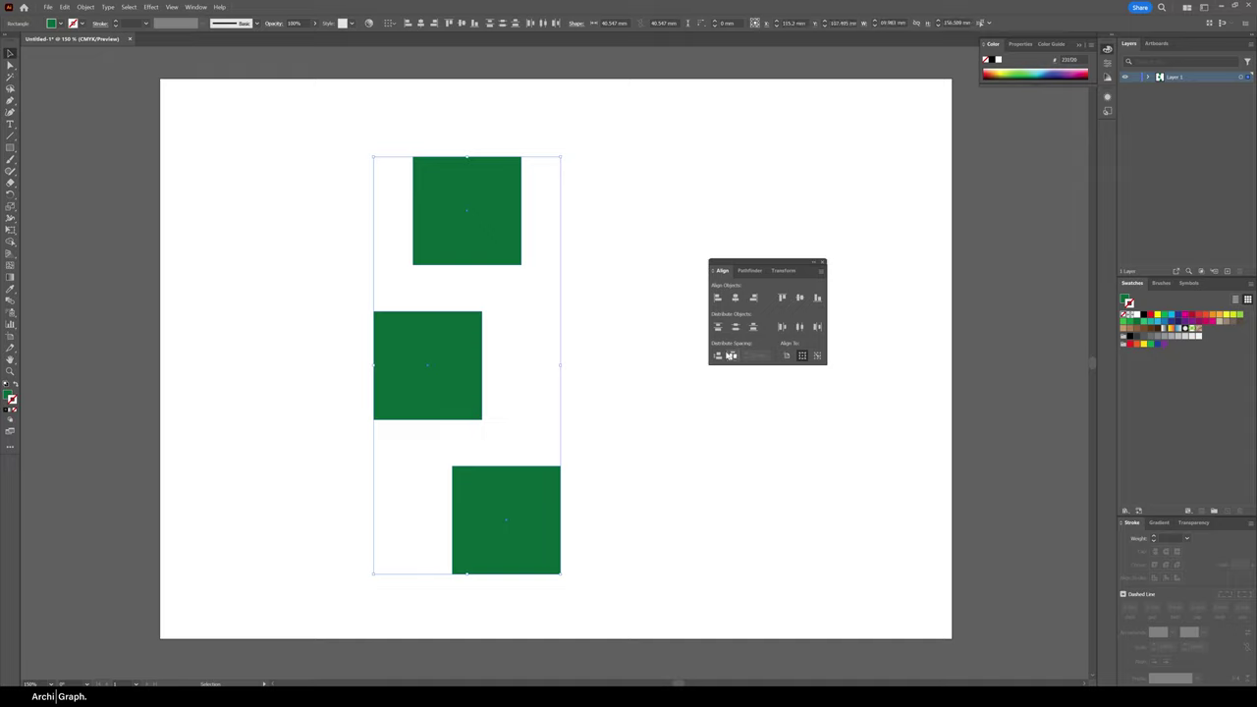
click(753, 298)
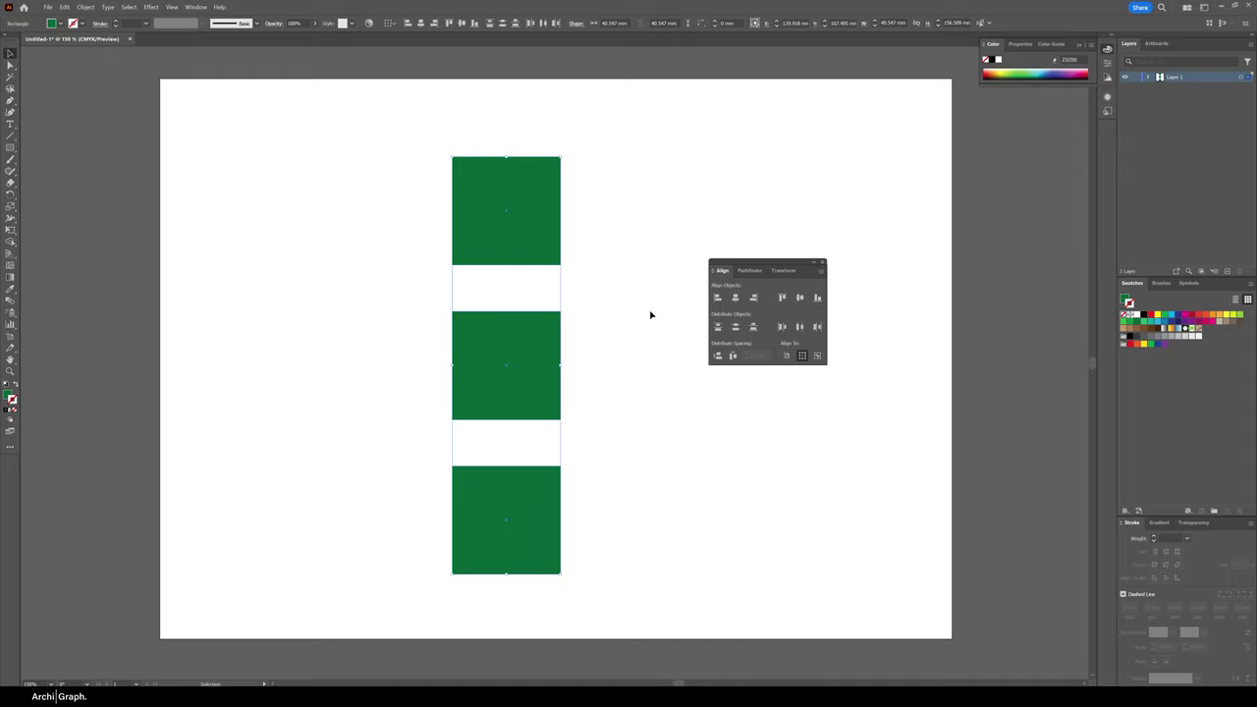
click(605, 169)
key(ctrl+z)
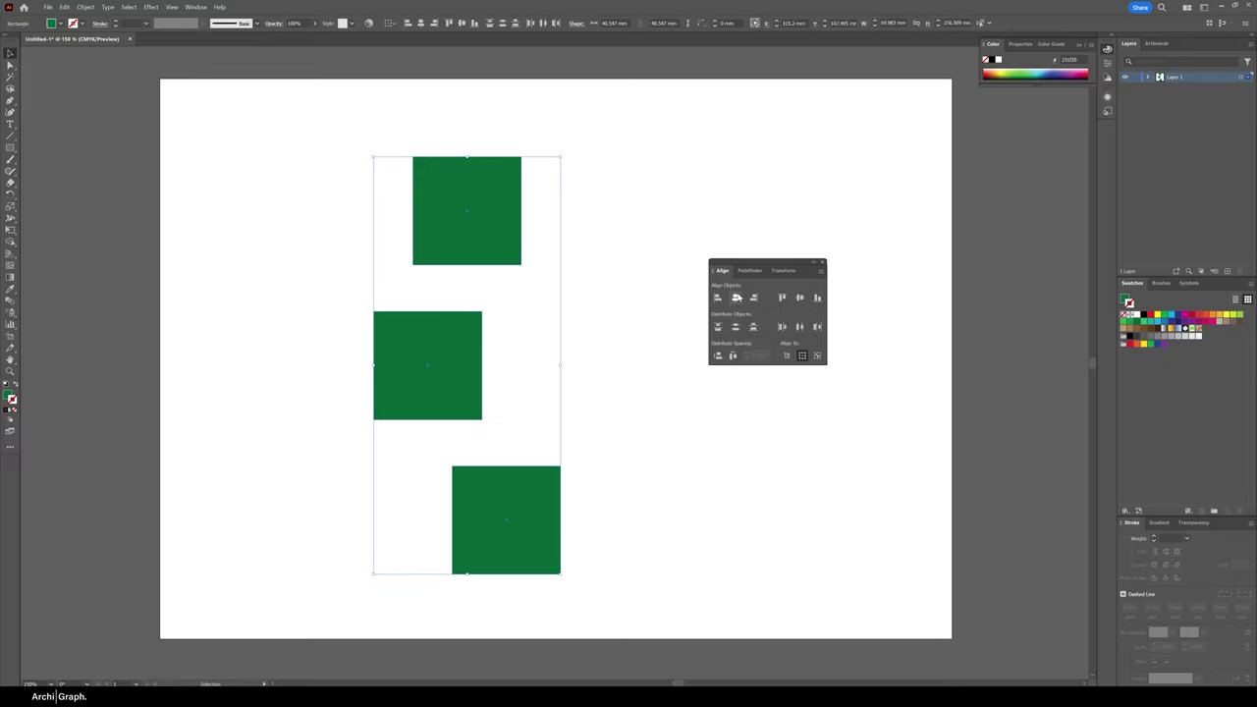
click(737, 298)
click(575, 307)
key(ctrl+z)
click(572, 334)
Step: Restagger the squares, test top and bottom alignment, then apply Vertical Align Center
drag(511, 244, 342, 331)
drag(505, 521, 593, 485)
drag(609, 216, 339, 502)
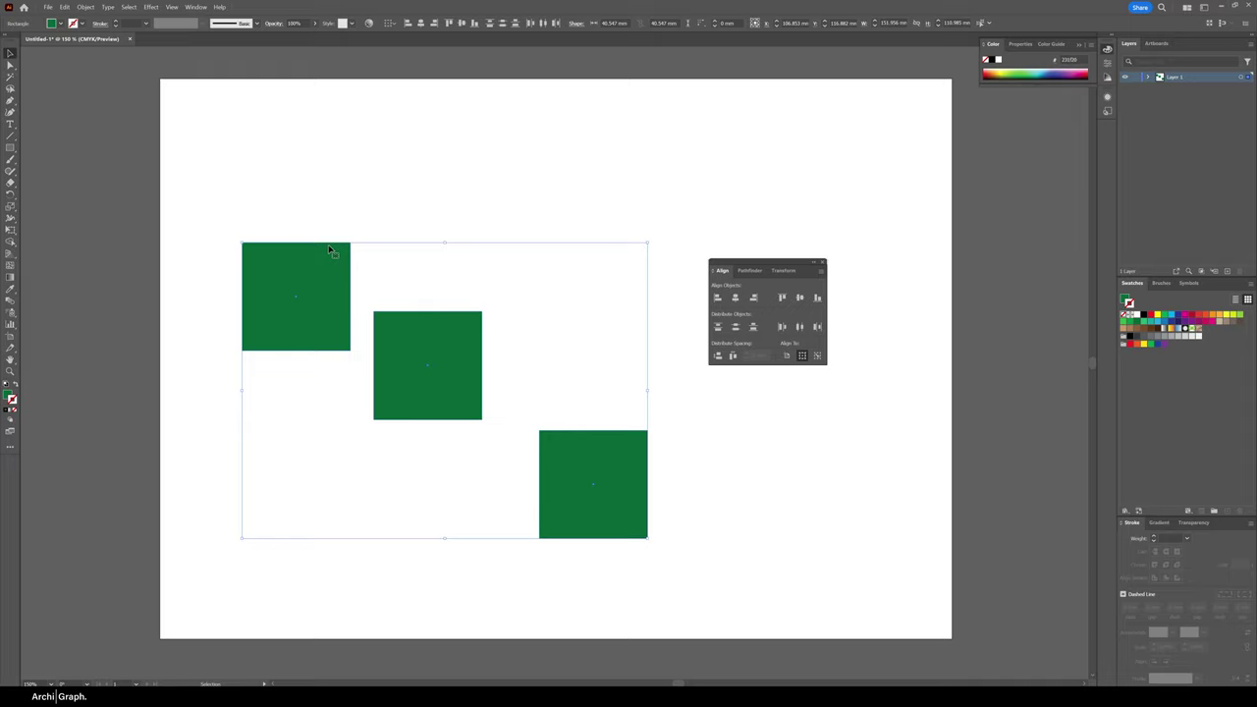
click(790, 300)
key(ctrl+z)
click(816, 297)
click(550, 356)
key(ctrl+z)
drag(629, 201, 280, 540)
click(799, 297)
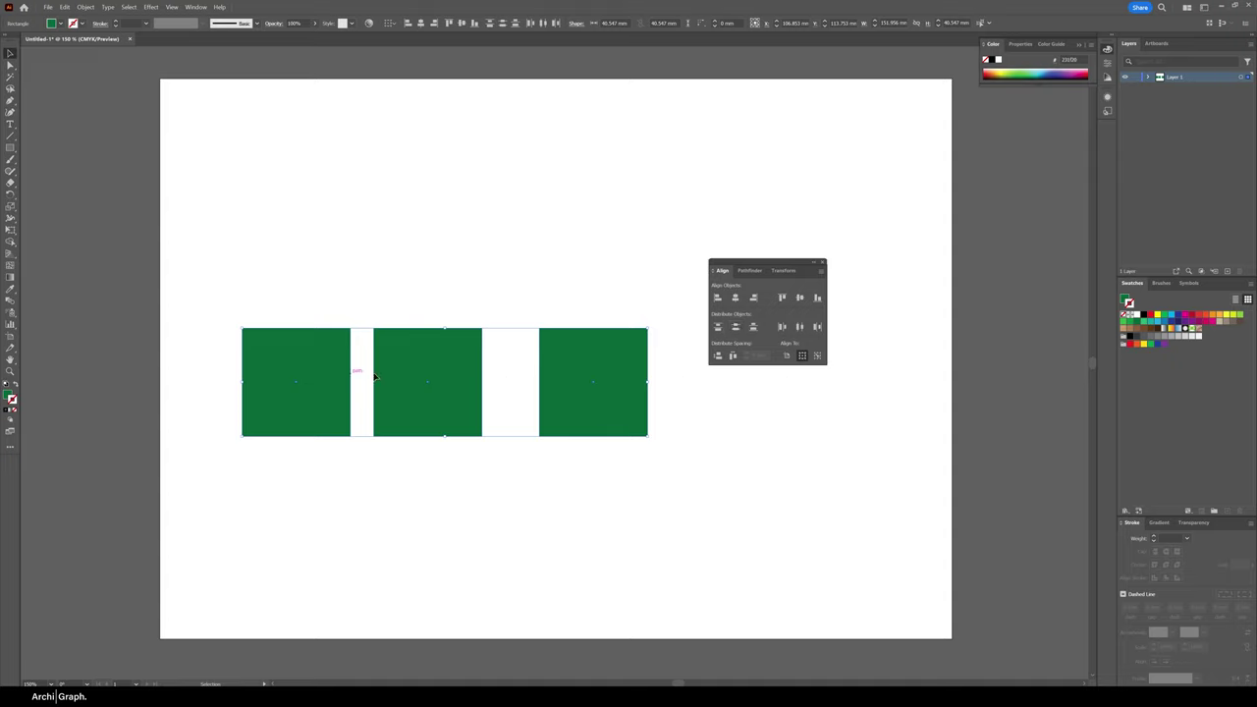
Step: Equalise the gaps with Horizontal Distribute Spacing, then evenly space the restacked column
click(733, 358)
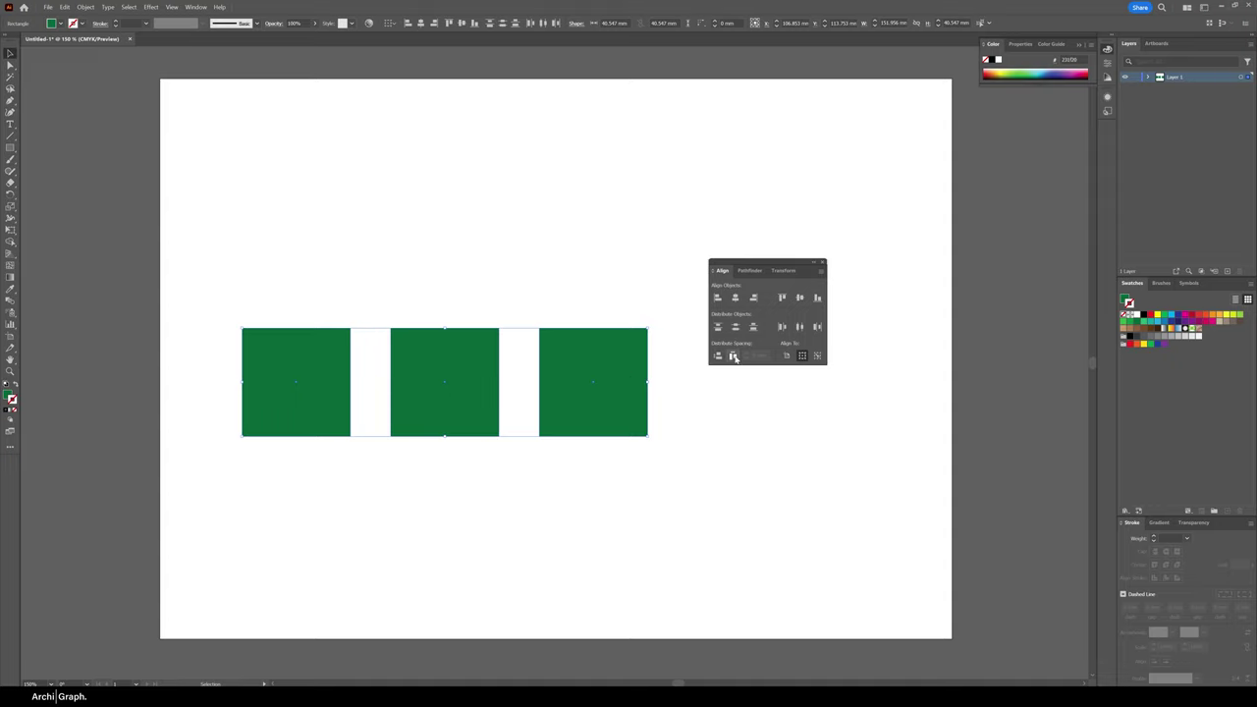
click(589, 304)
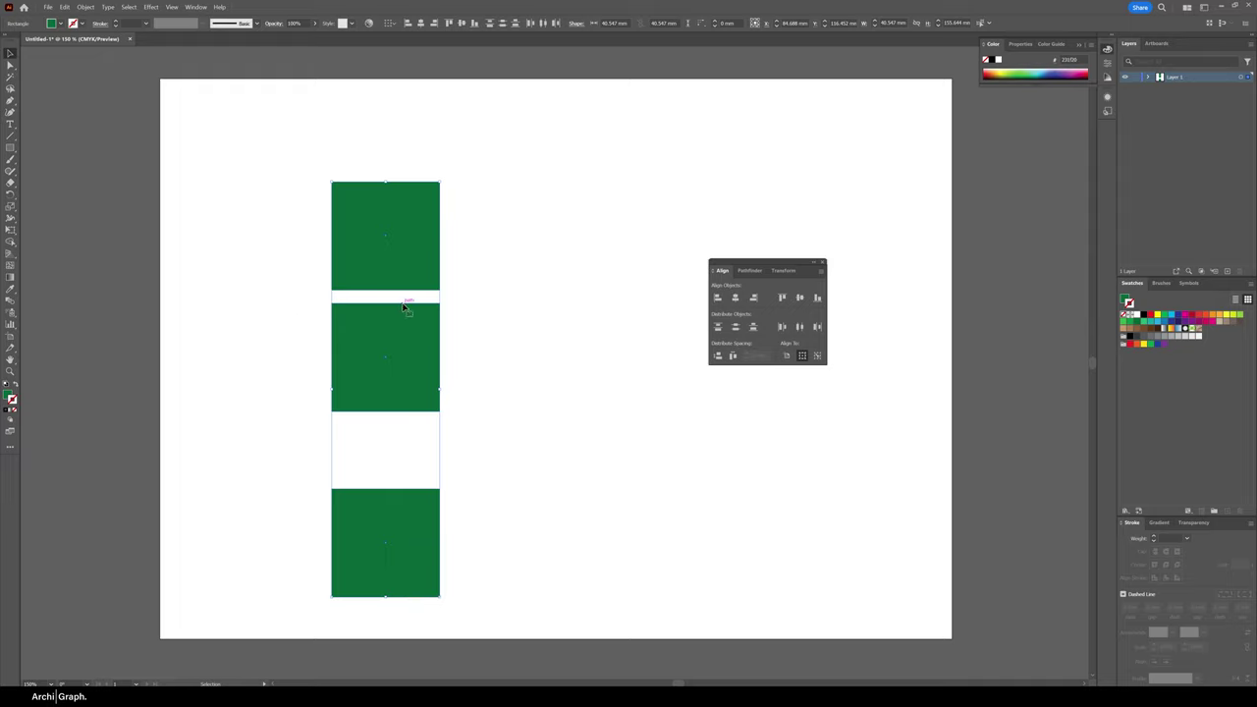
click(733, 355)
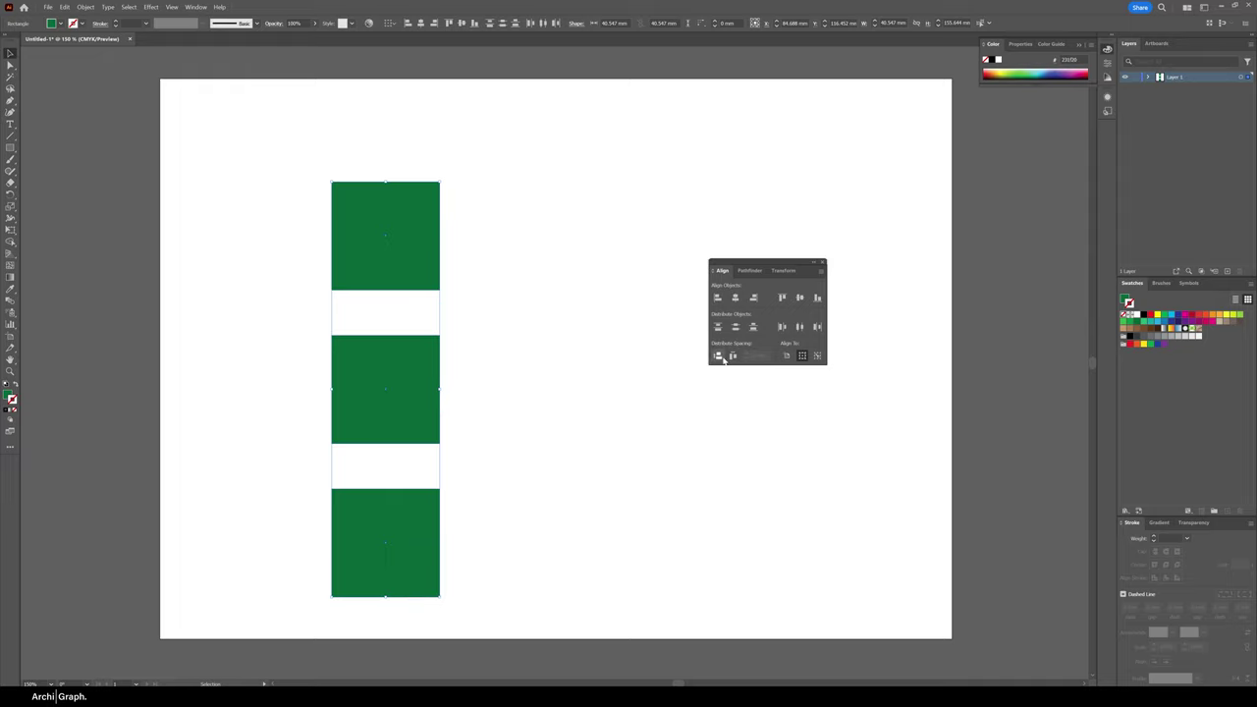
drag(372, 536, 364, 519)
click(523, 332)
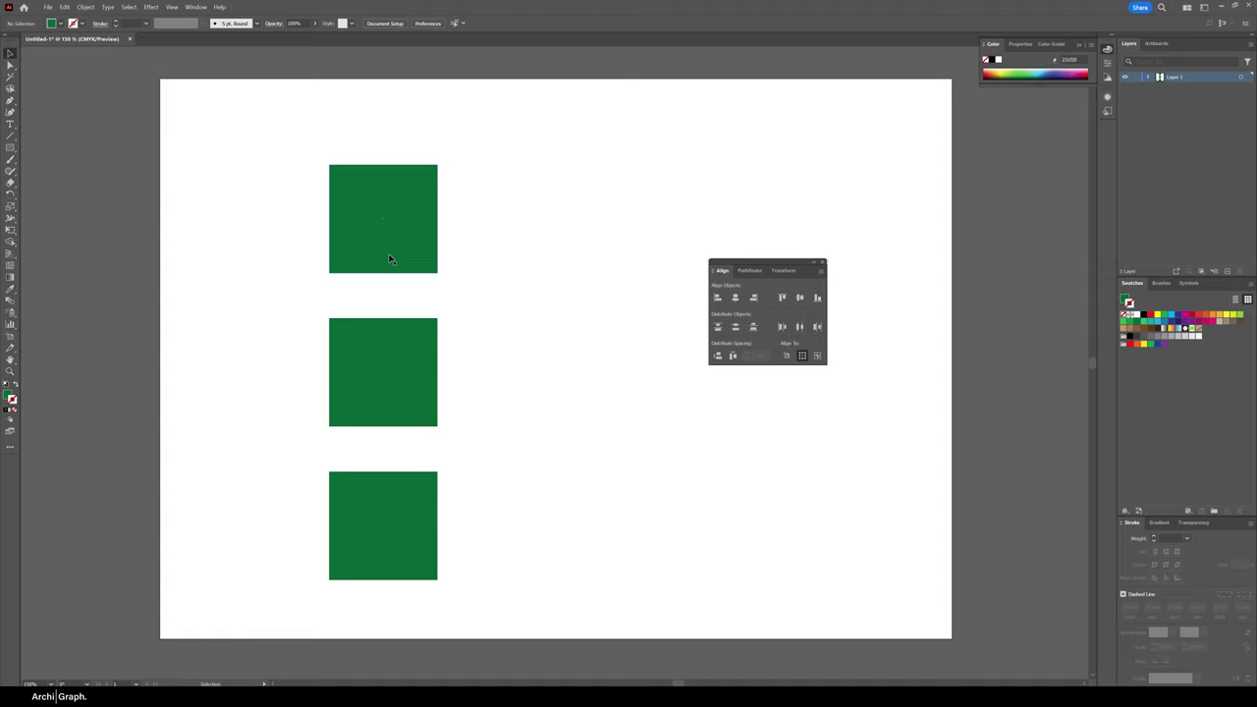
drag(393, 380, 393, 347)
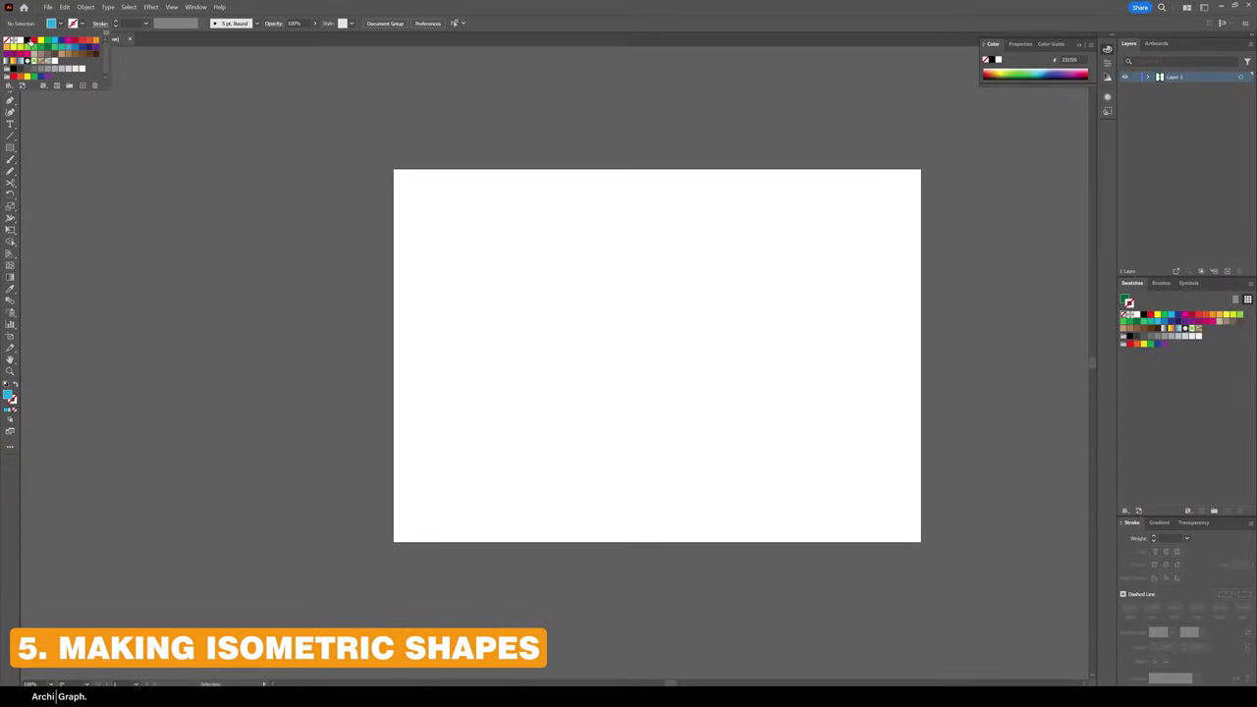
Step: Draw a light grey rectangle and move it lower on the artboard
click(31, 41)
click(63, 69)
click(11, 148)
mouse_move(476, 253)
mouse_down()
mouse_move(583, 309)
mouse_move(517, 196)
mouse_up()
click(10, 54)
key(ctrl+plus)
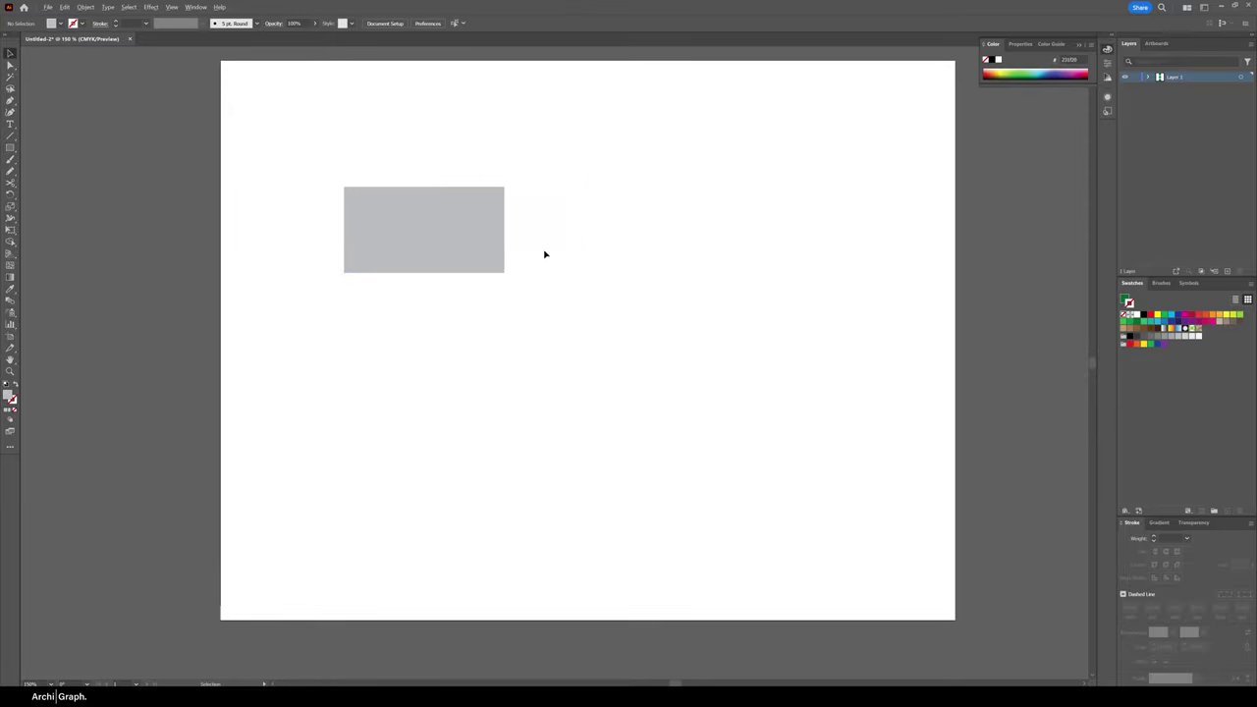
drag(544, 252, 516, 289)
drag(393, 262, 413, 345)
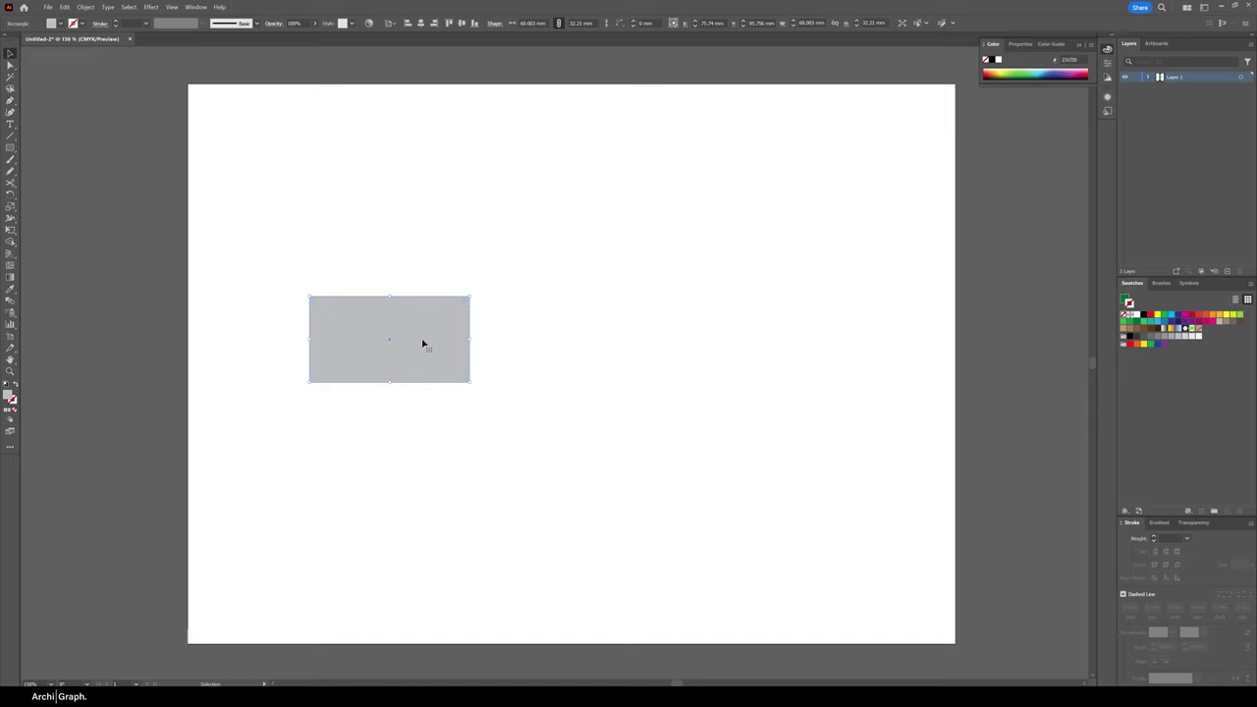
Step: Apply Extrude & Bevel (Classic) with Isometric Top position and about 161 pt depth
click(151, 7)
mouse_move(196, 64)
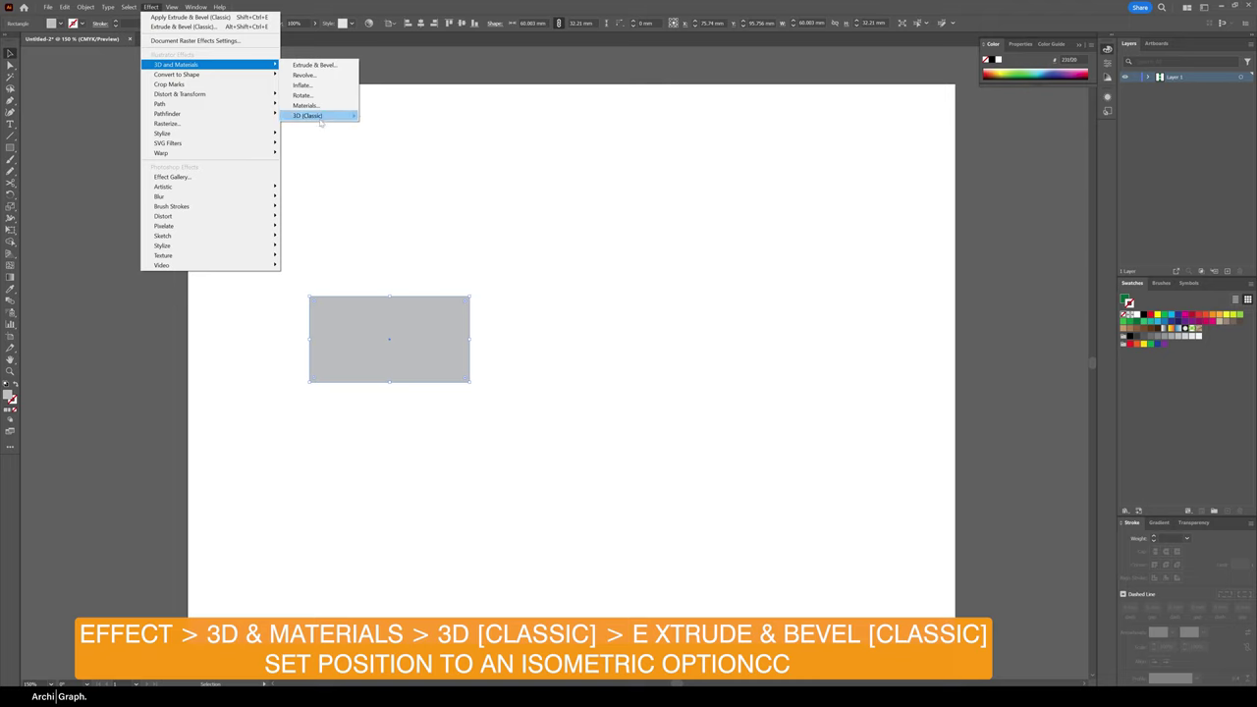
mouse_move(314, 115)
click(407, 115)
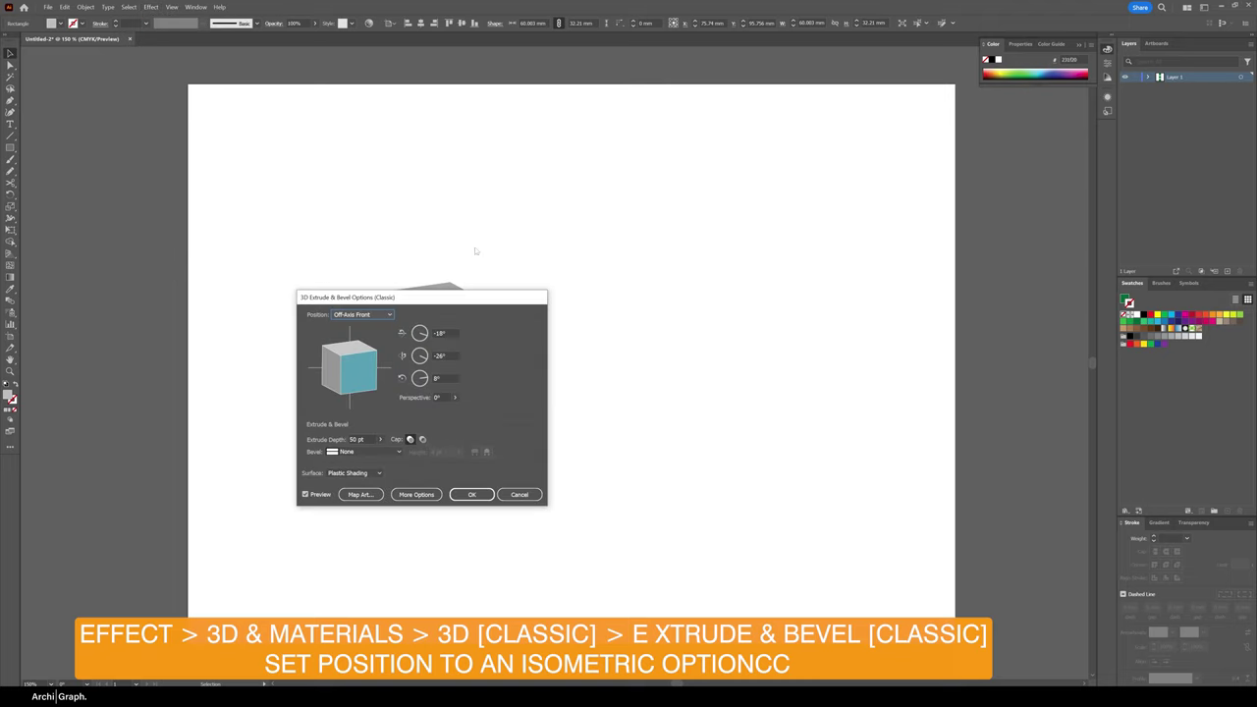
drag(461, 286, 789, 286)
click(687, 305)
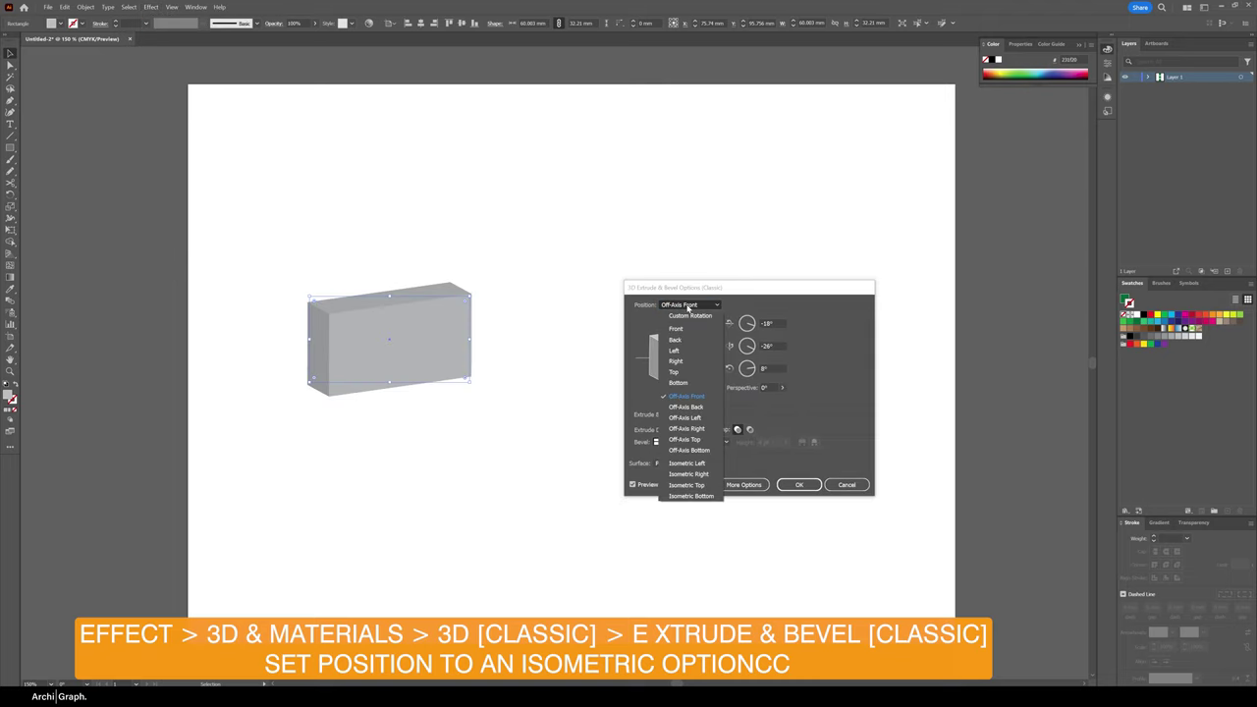
click(688, 474)
click(688, 304)
click(690, 481)
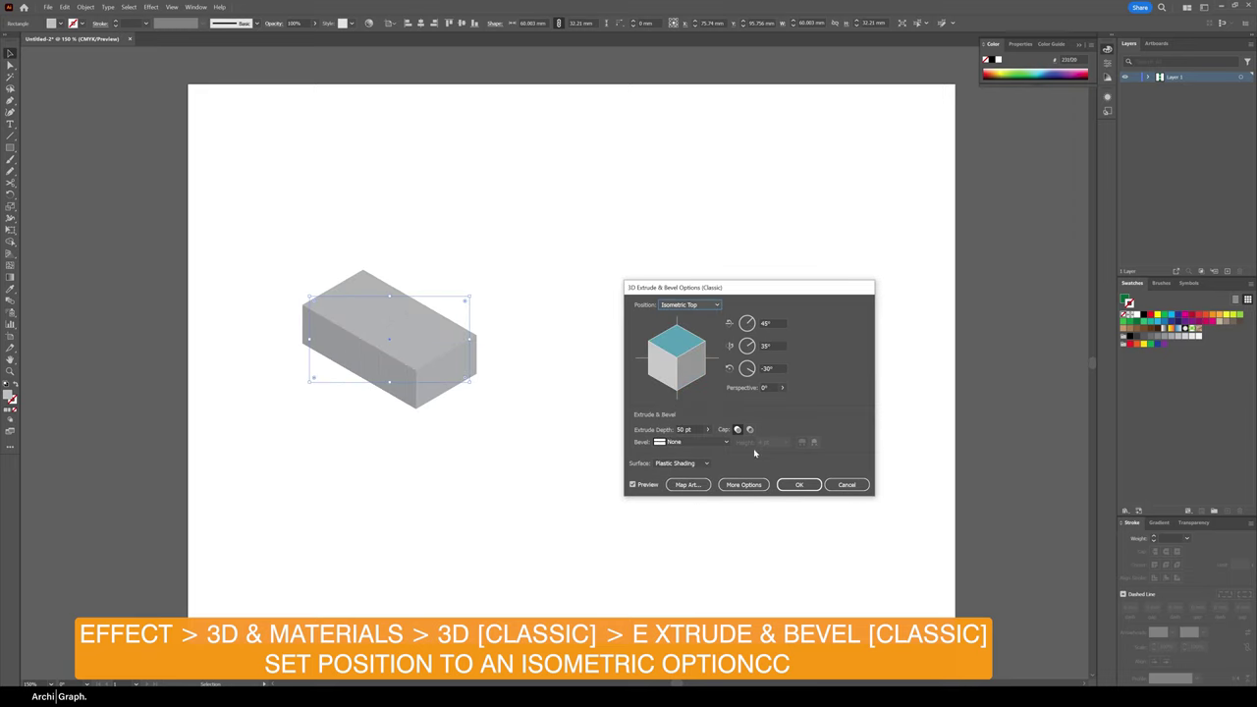
drag(707, 429, 672, 443)
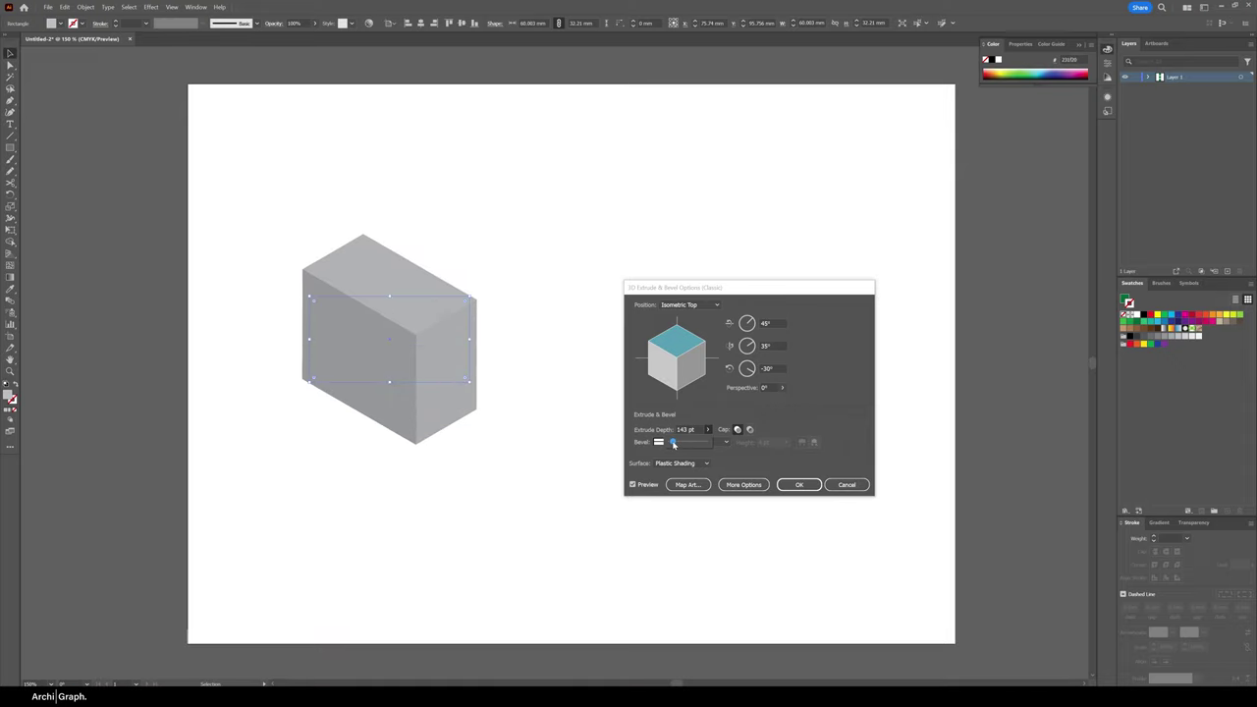
click(798, 485)
Step: Resize the extruded block into a tall, narrow box
drag(388, 296, 414, 330)
drag(471, 373, 393, 372)
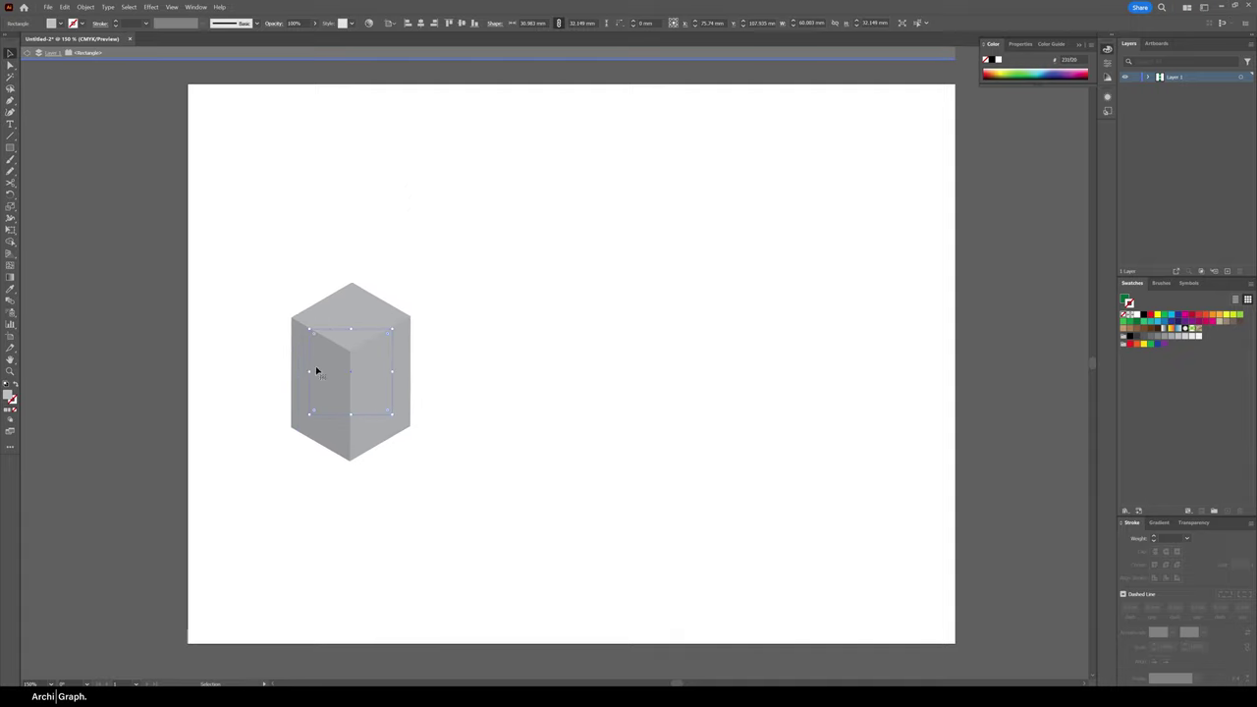
drag(308, 371, 339, 371)
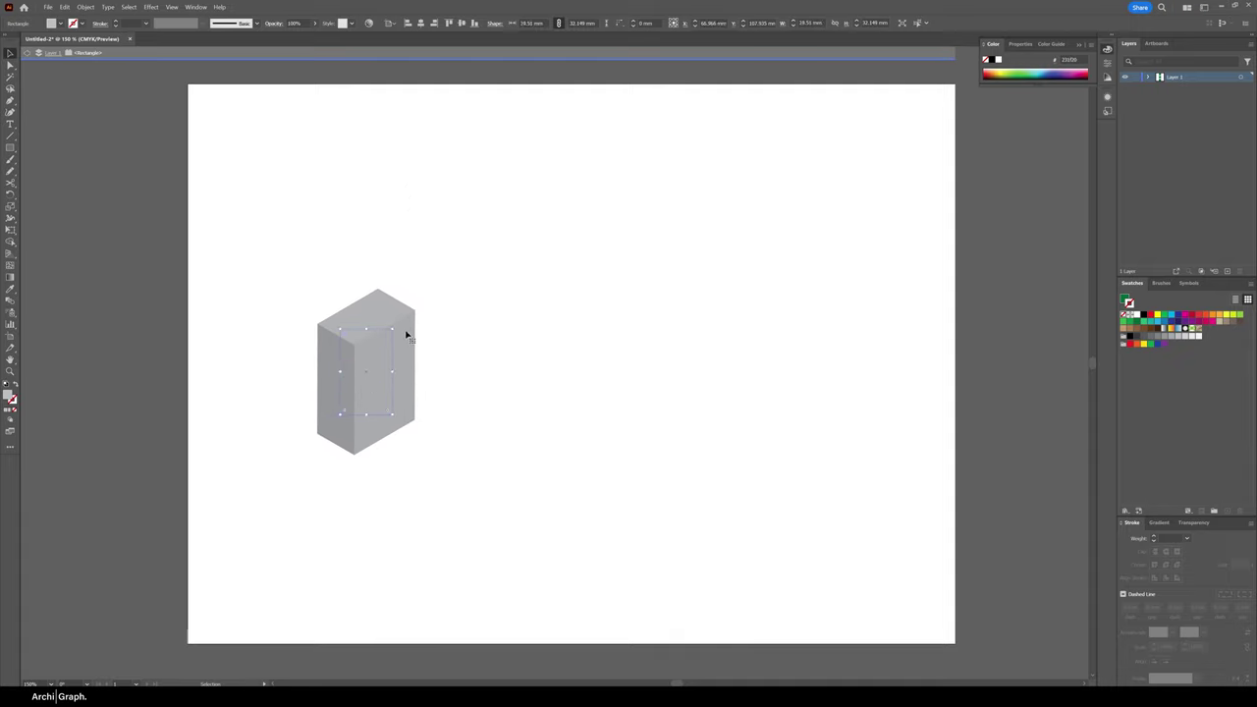
Step: Expand the block's appearance and fill its top face with a darker grey
click(86, 7)
click(114, 135)
double_click(367, 320)
click(367, 322)
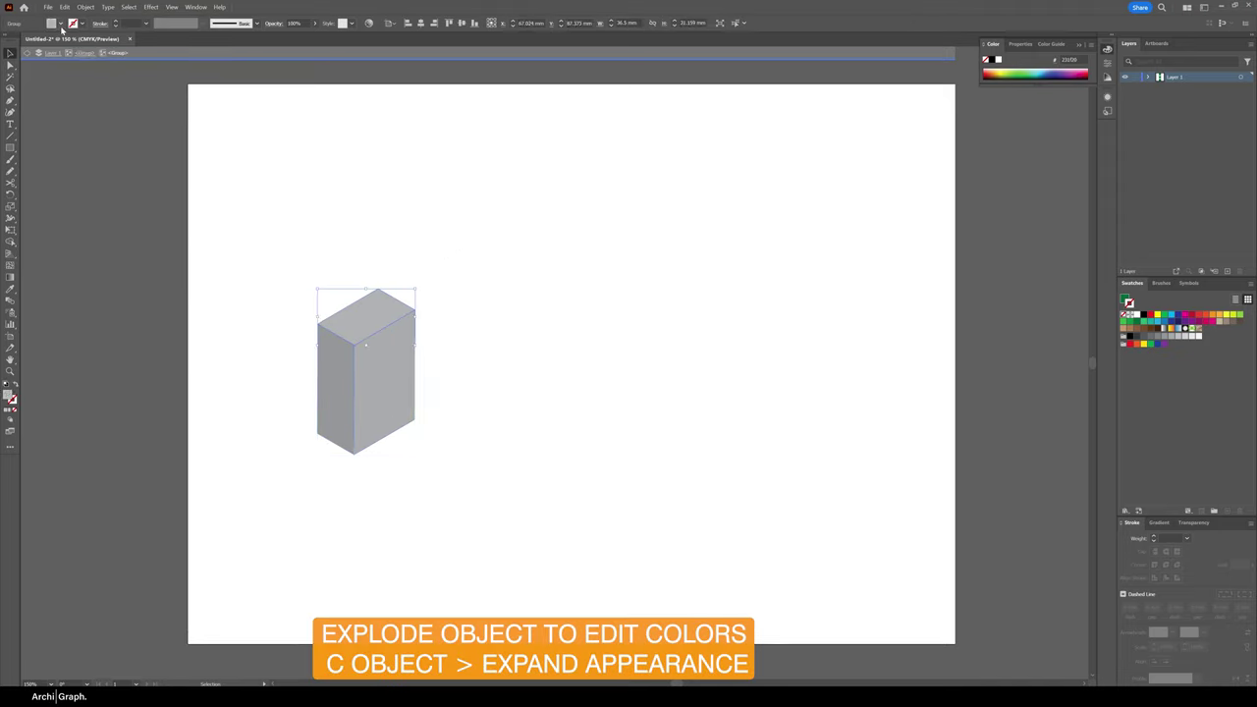
click(61, 27)
click(40, 75)
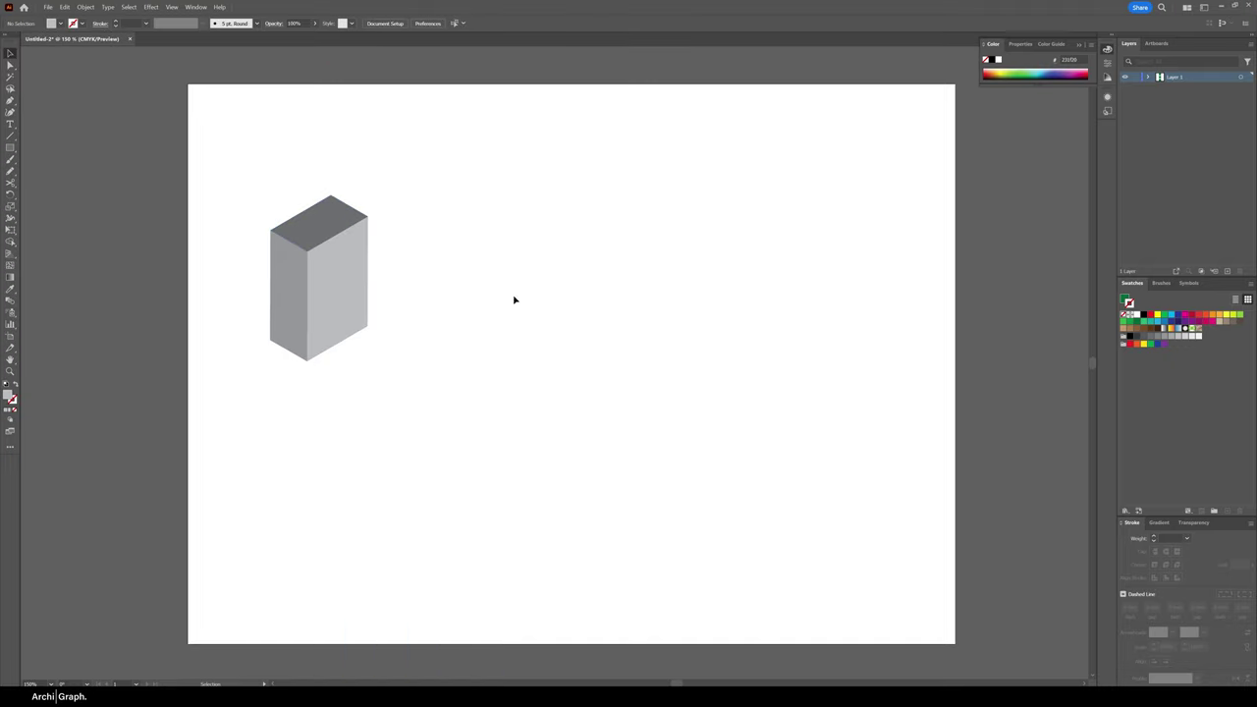
Step: Draw a house-shaped pentagon outline with the Pen tool beside the block
key(p)
click(524, 320)
click(522, 218)
click(593, 170)
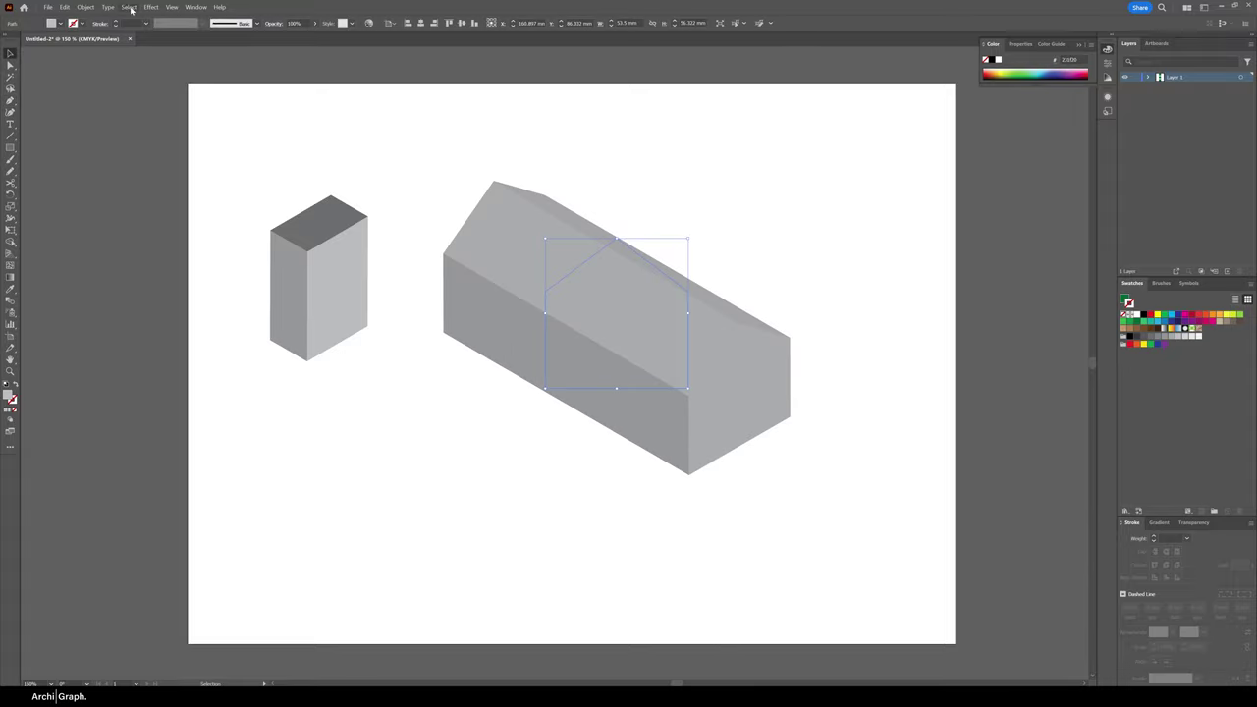
click(150, 6)
mouse_move(171, 7)
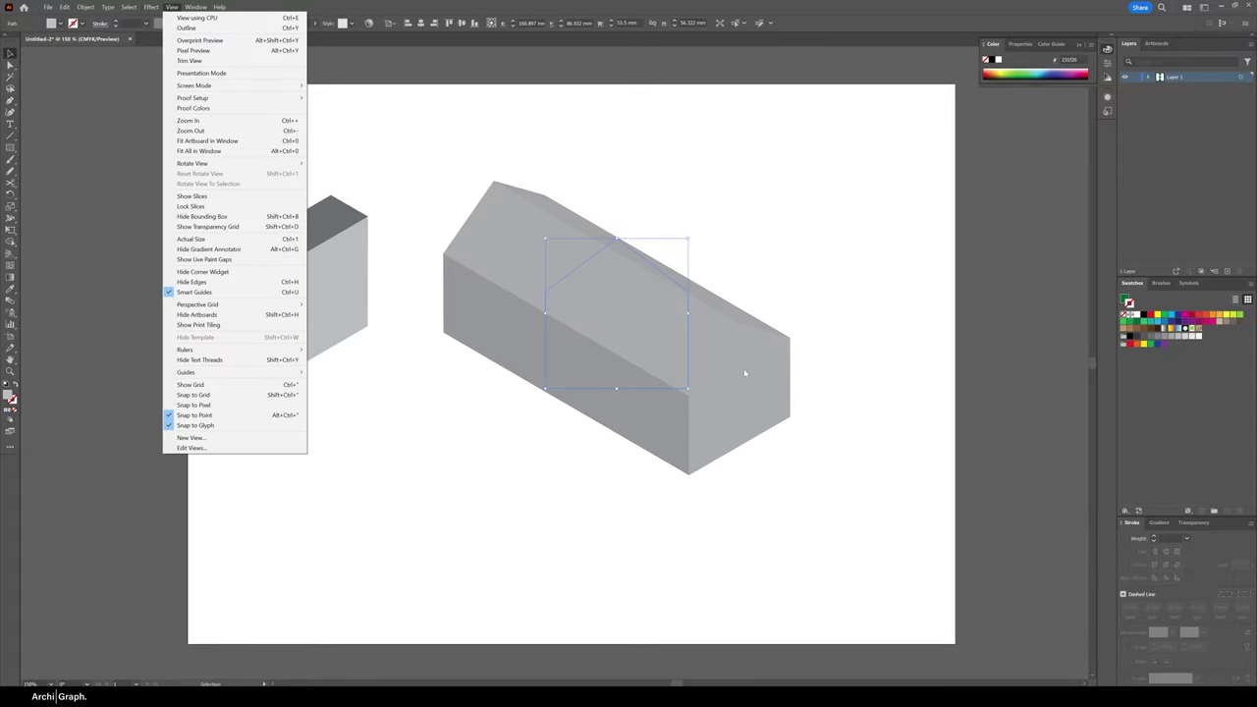